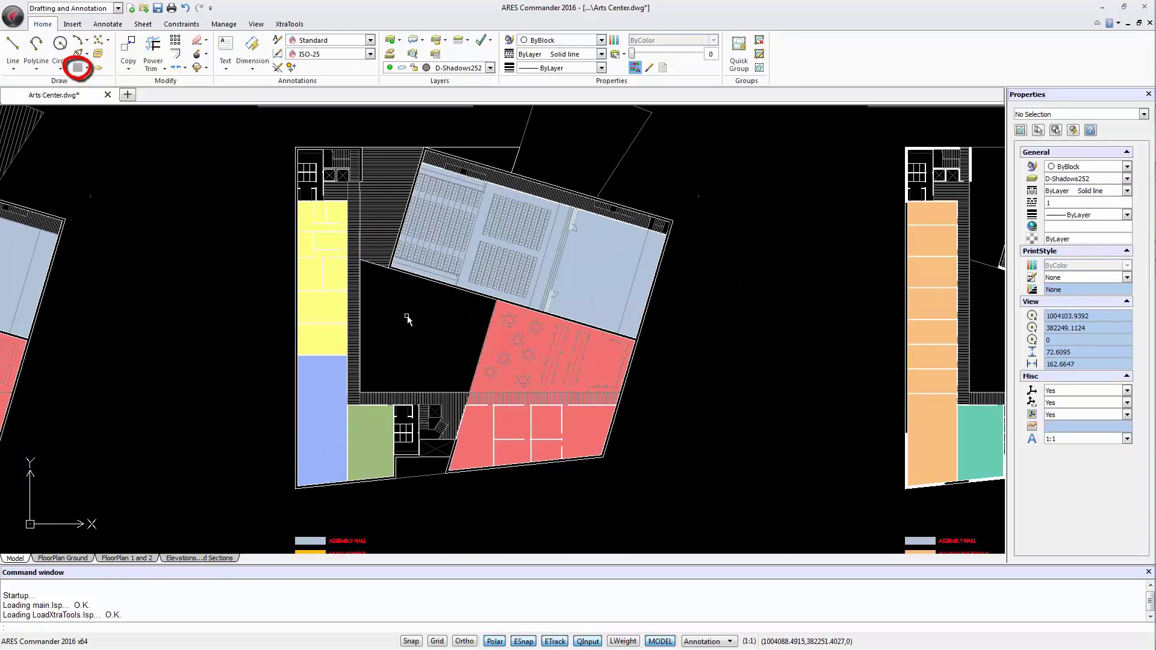
Step: Start a Pattern Hatch from XtraTools, set its type to Image, and browse for the image
left_click(289, 25)
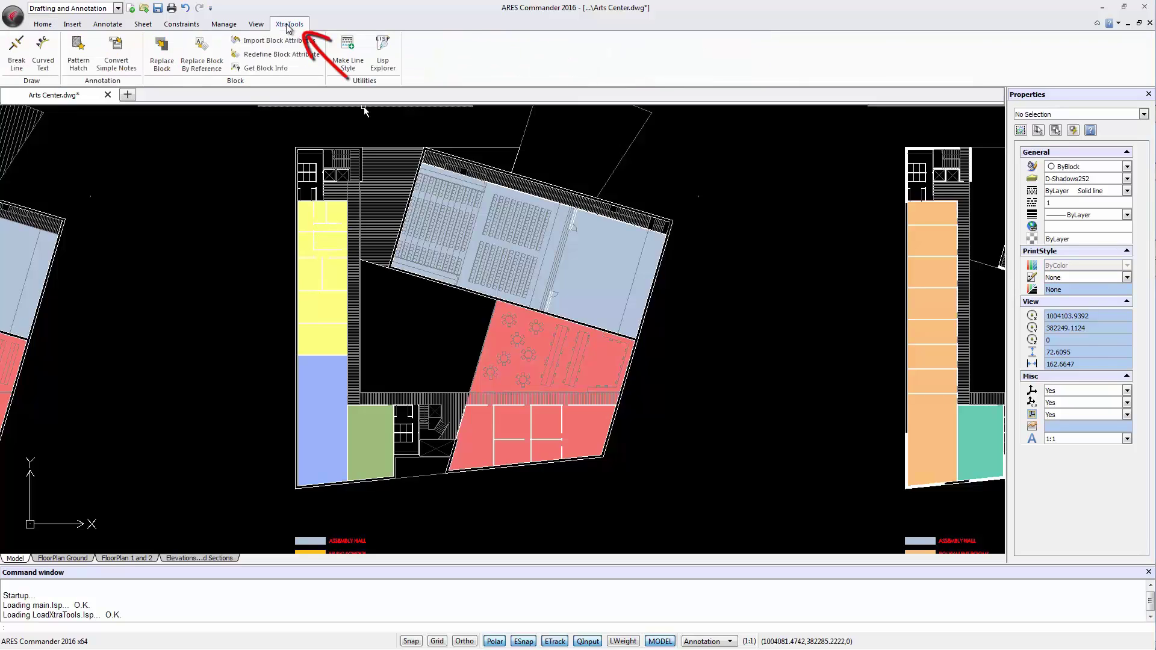
left_click(83, 60)
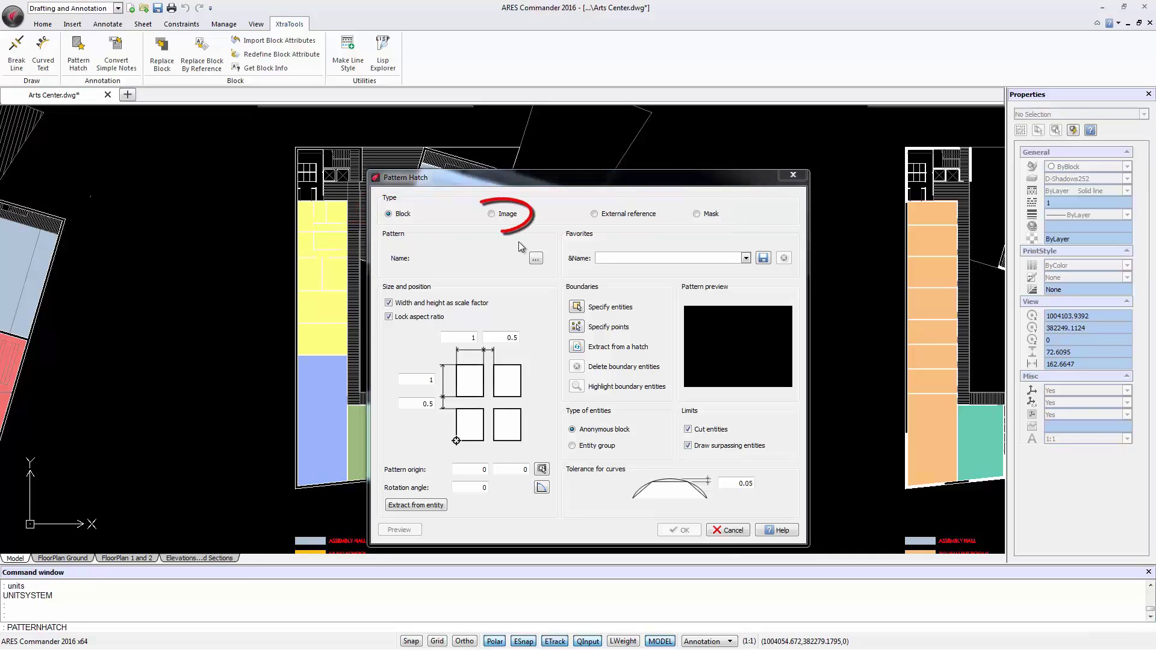
left_click(504, 216)
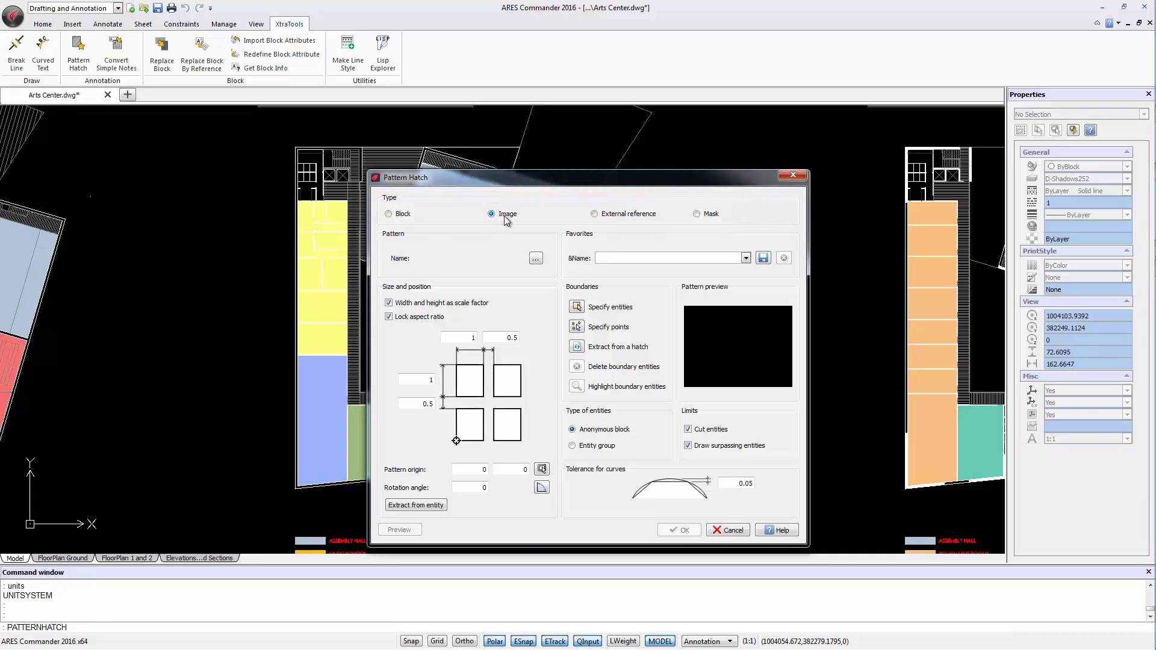
Step: Load the '1-Image for Pattern Hatch' PNG as the hatch pattern image
left_click(535, 259)
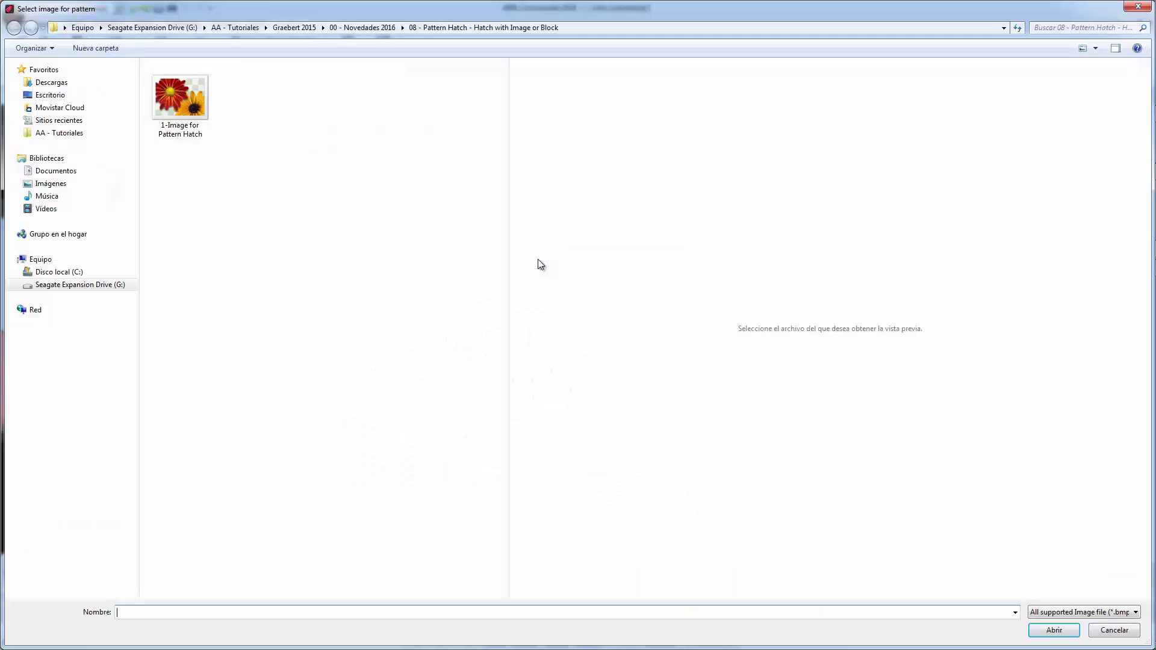
left_click(189, 96)
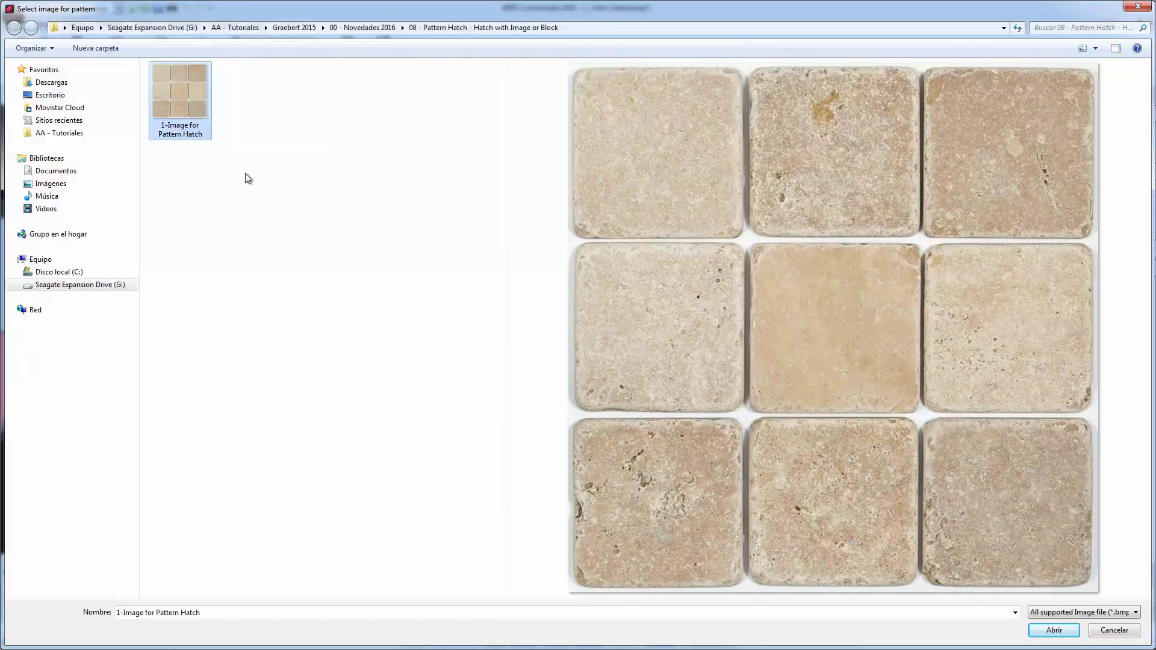
key("Return")
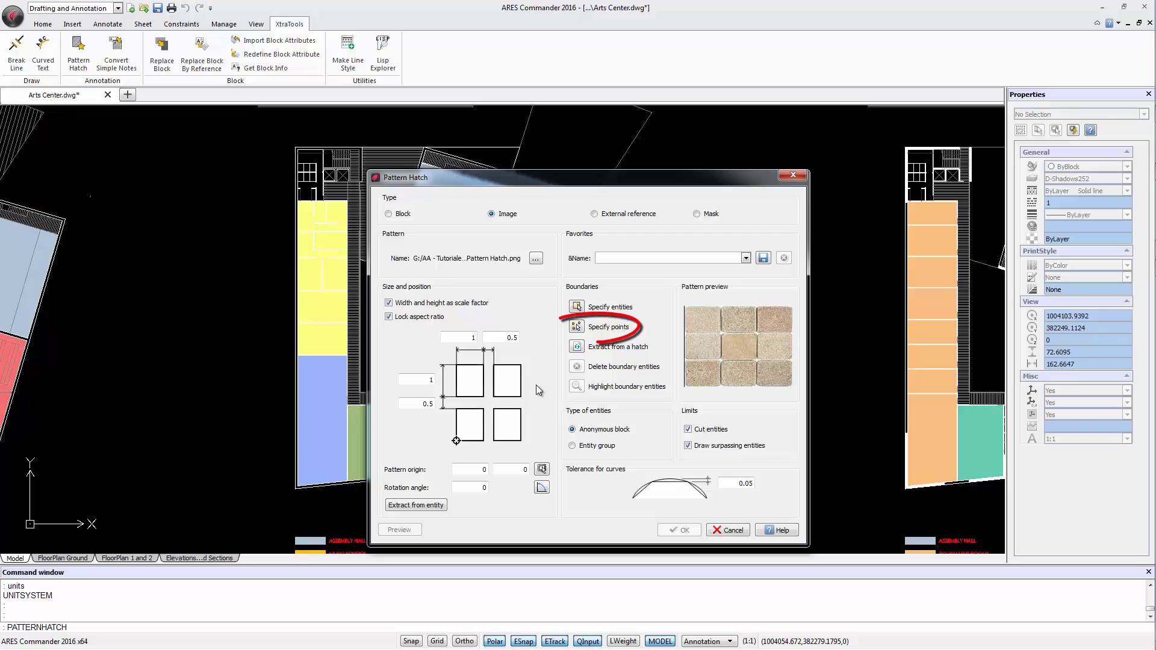
Step: Pick a point inside the black area between the coloured rooms as the hatch boundary
left_click(577, 328)
scroll(476, 319, "up", 5)
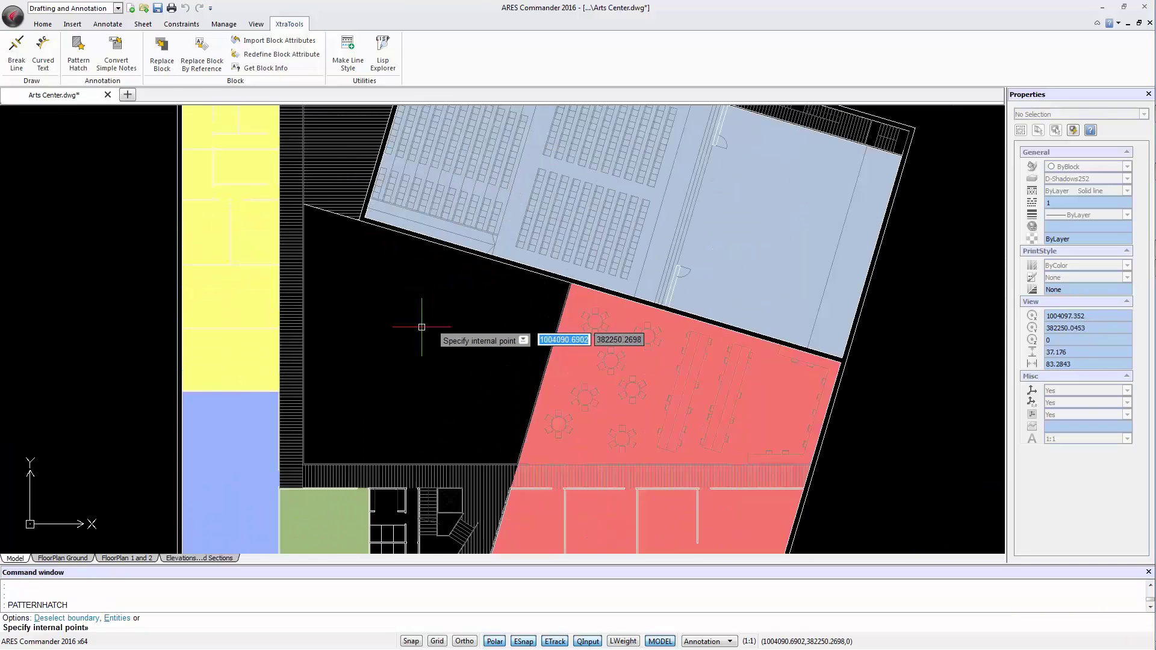
left_click(423, 332)
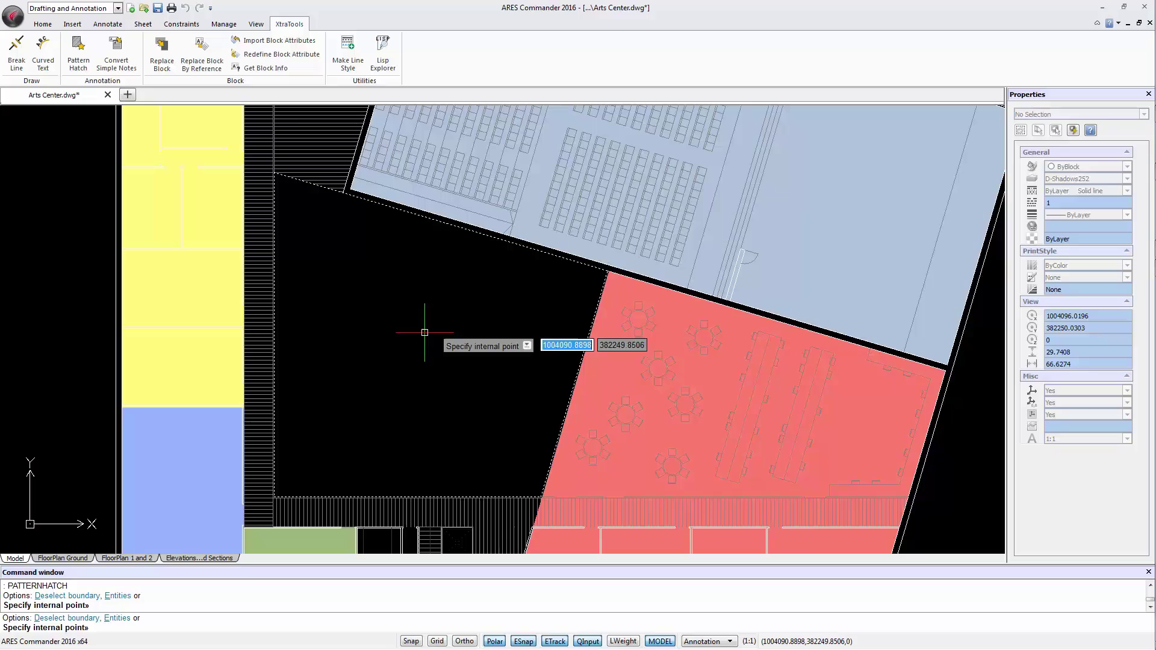
key("Return")
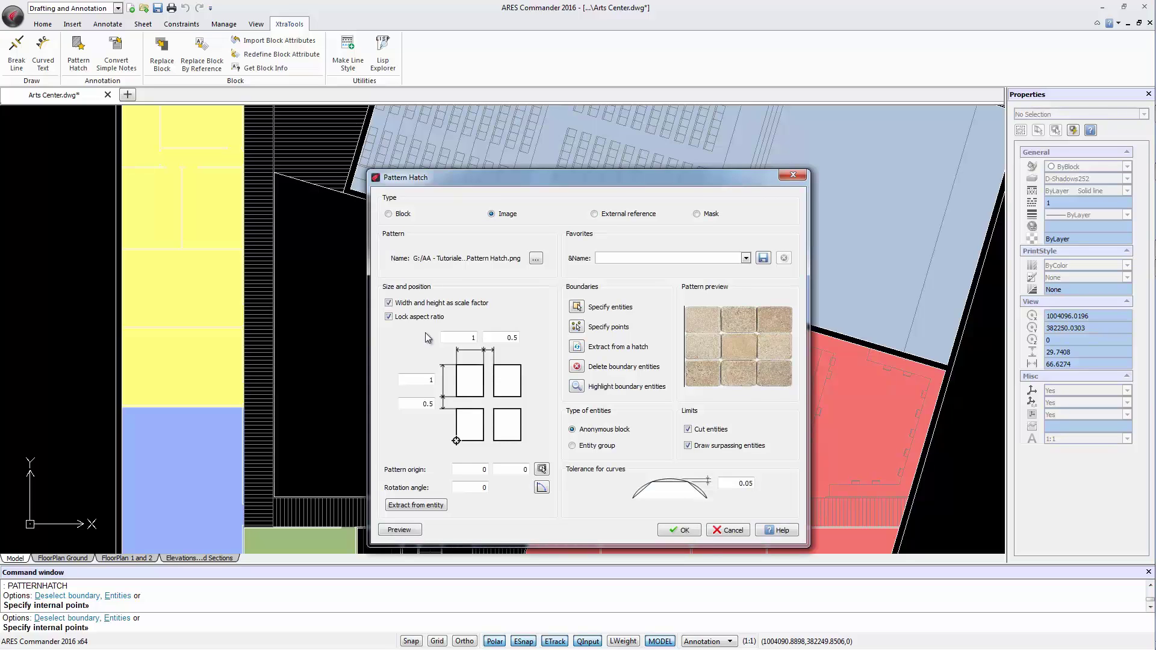
Step: Preview the stone-tile image hatch in the picked area and zoom in on it
left_click(400, 530)
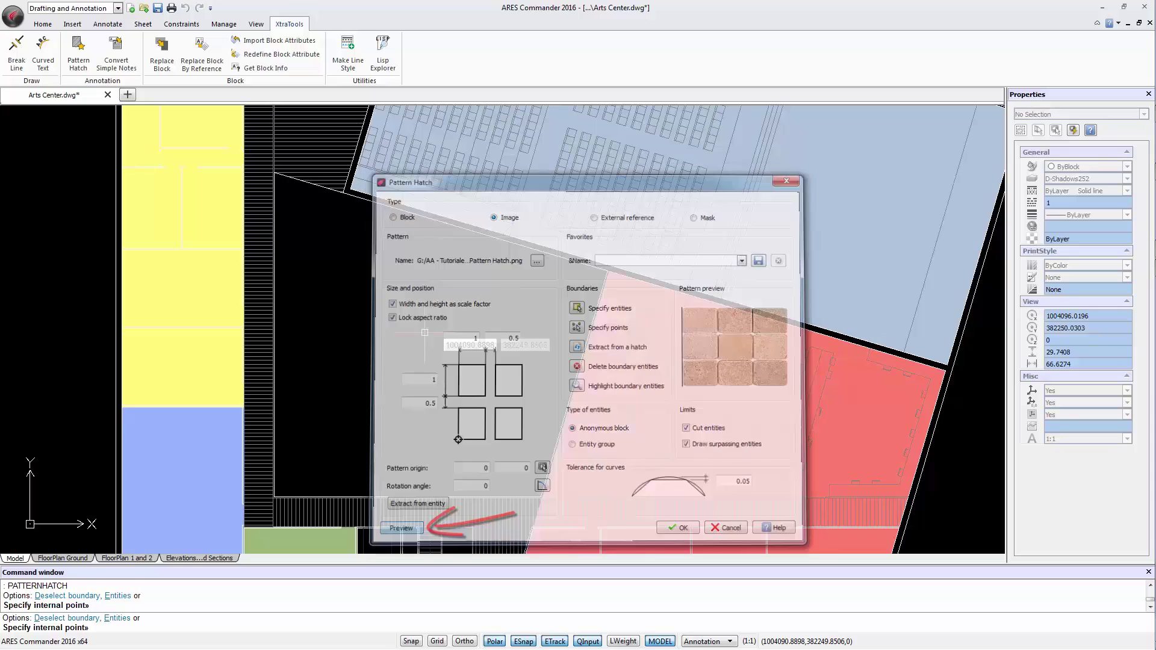
scroll(287, 507, "up", 5)
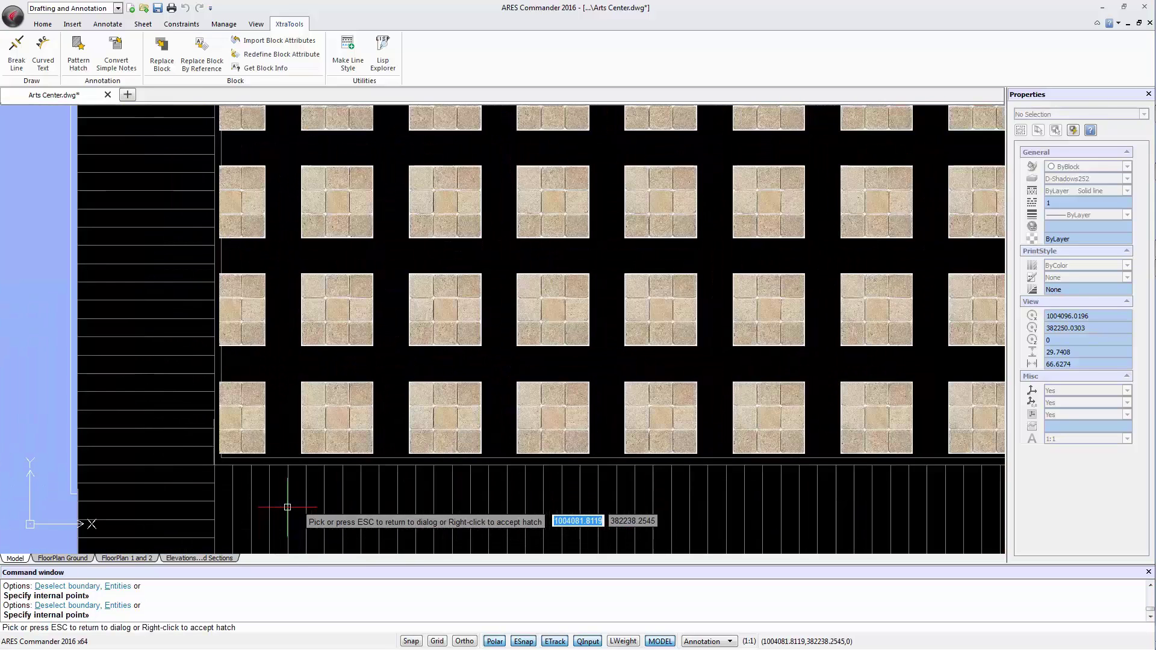
scroll(287, 507, "up", 1)
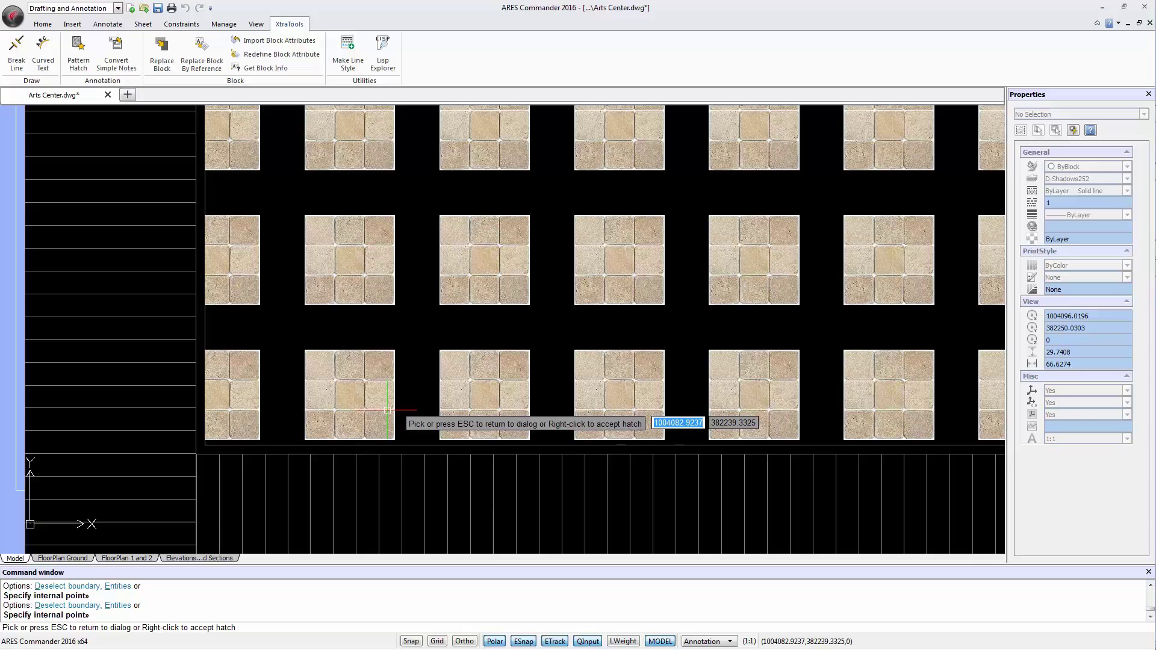
Step: Change the tile height spacing from 0.5 to 0 and preview the edge-to-edge tiles
key("Escape")
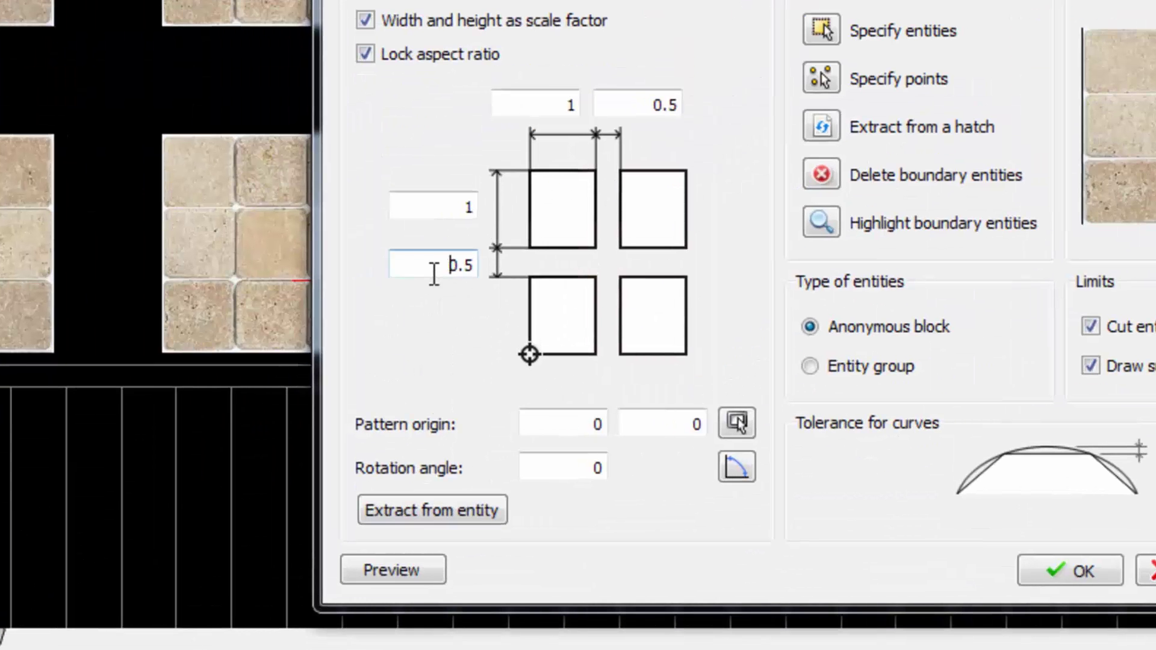
left_click_drag(417, 407, 445, 408)
type("0")
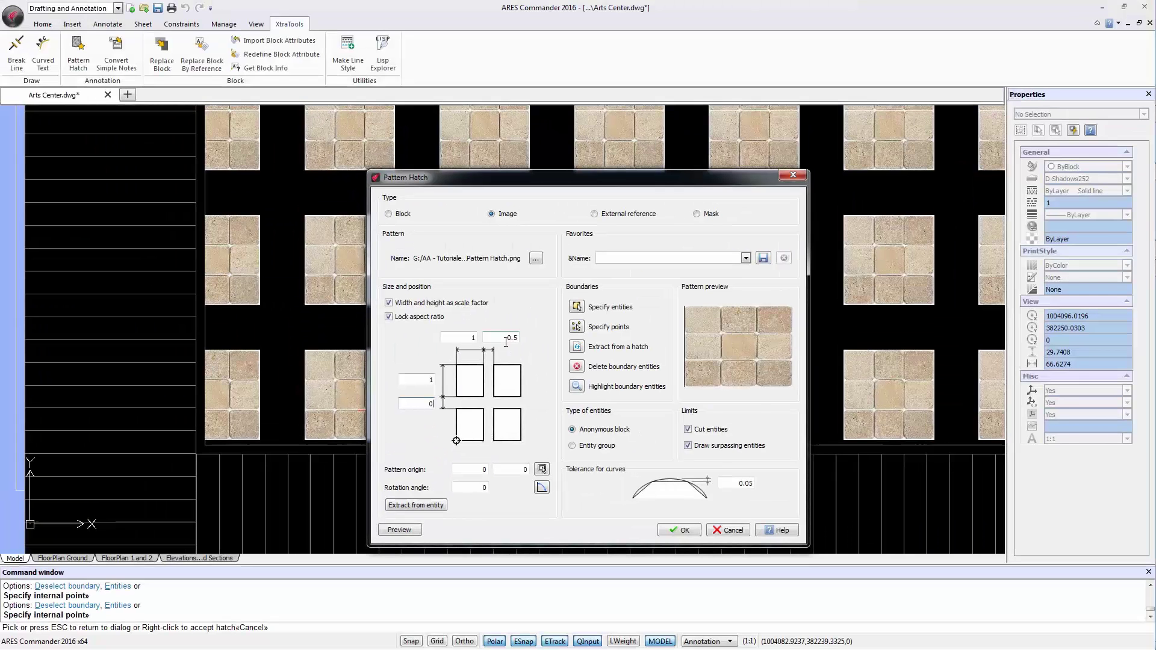
type("0")
left_click(402, 530)
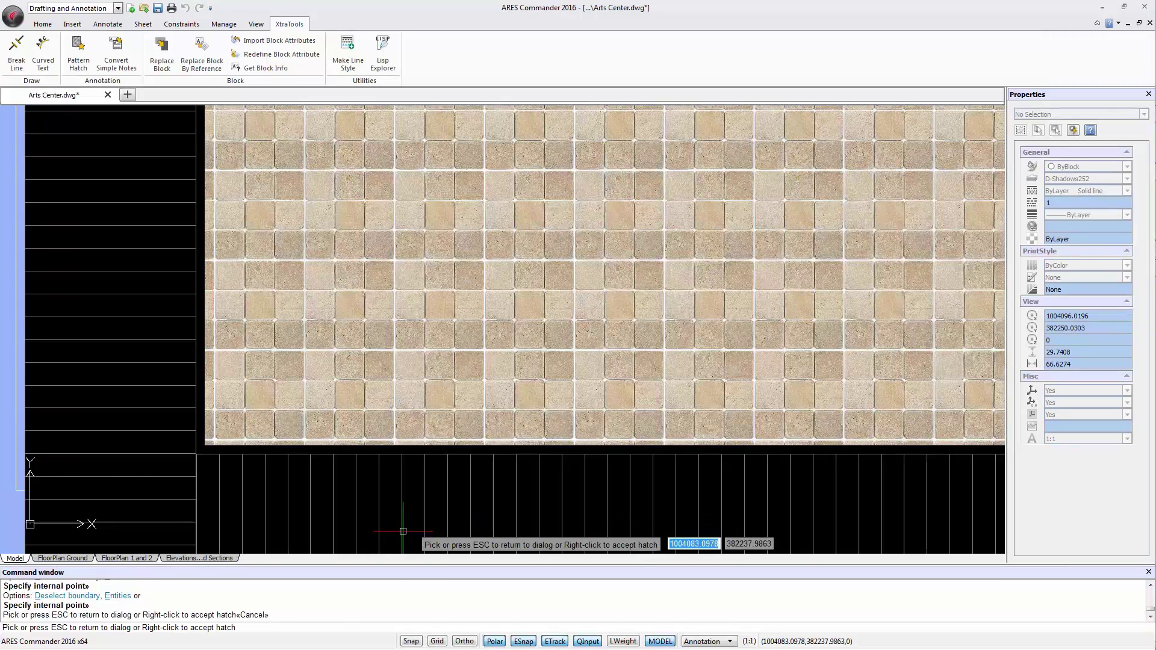
scroll(403, 531, "down", 4)
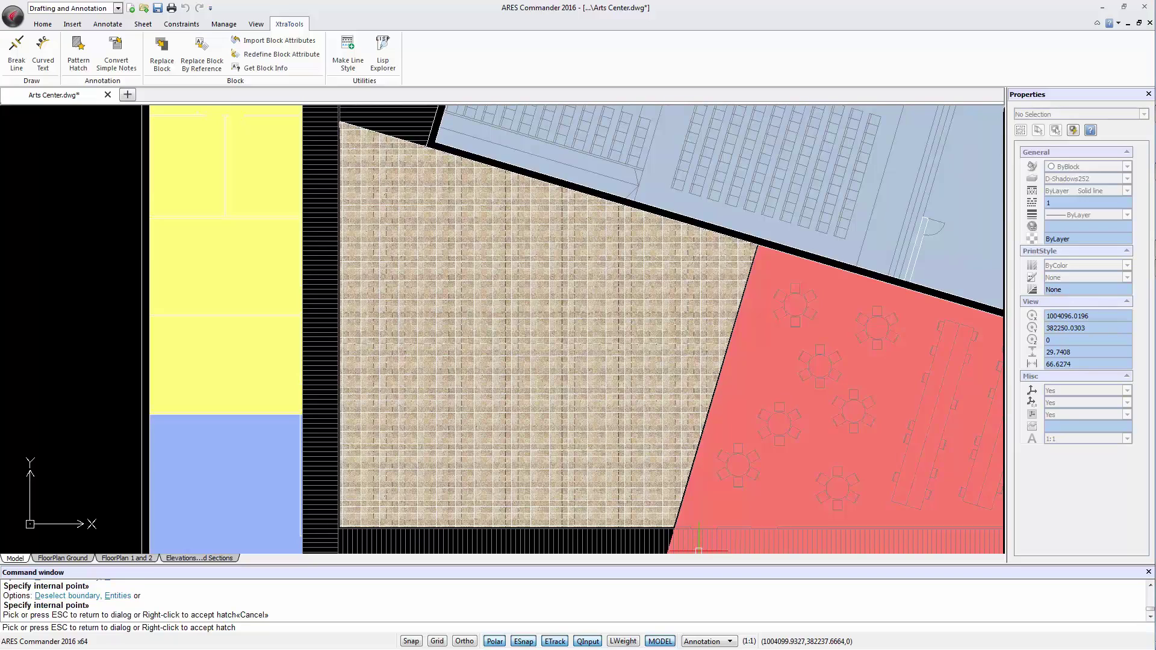
scroll(659, 530, "up", 4)
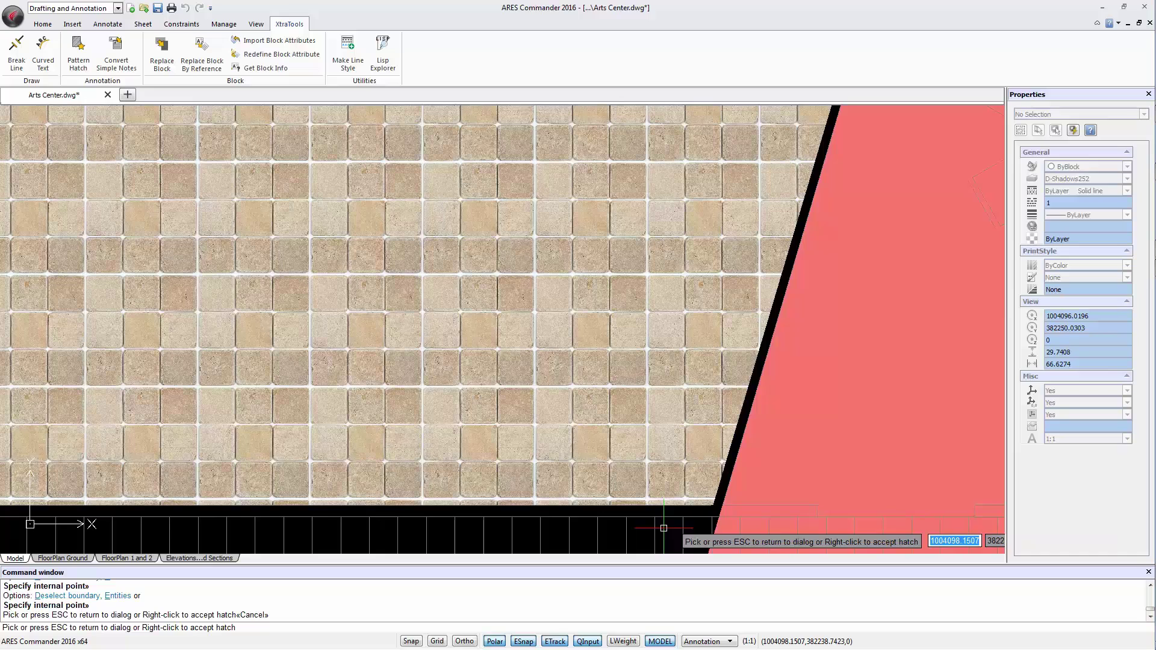
Step: Set the tile height to .5 and preview the half-size tile hatch
key("Escape")
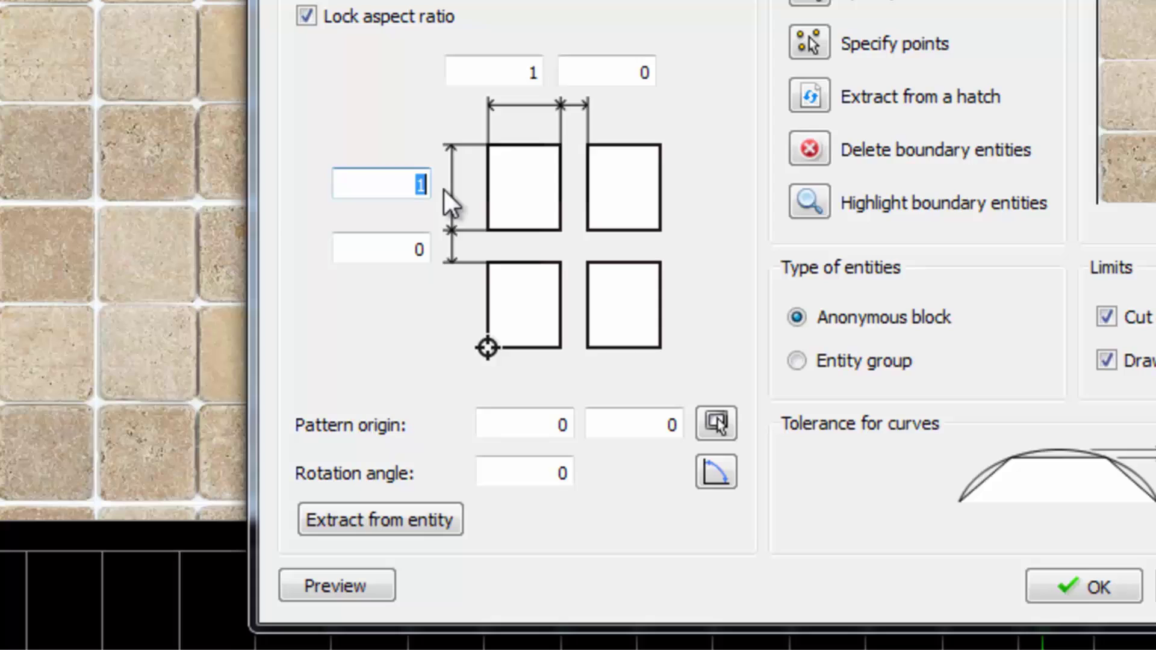
type(".5")
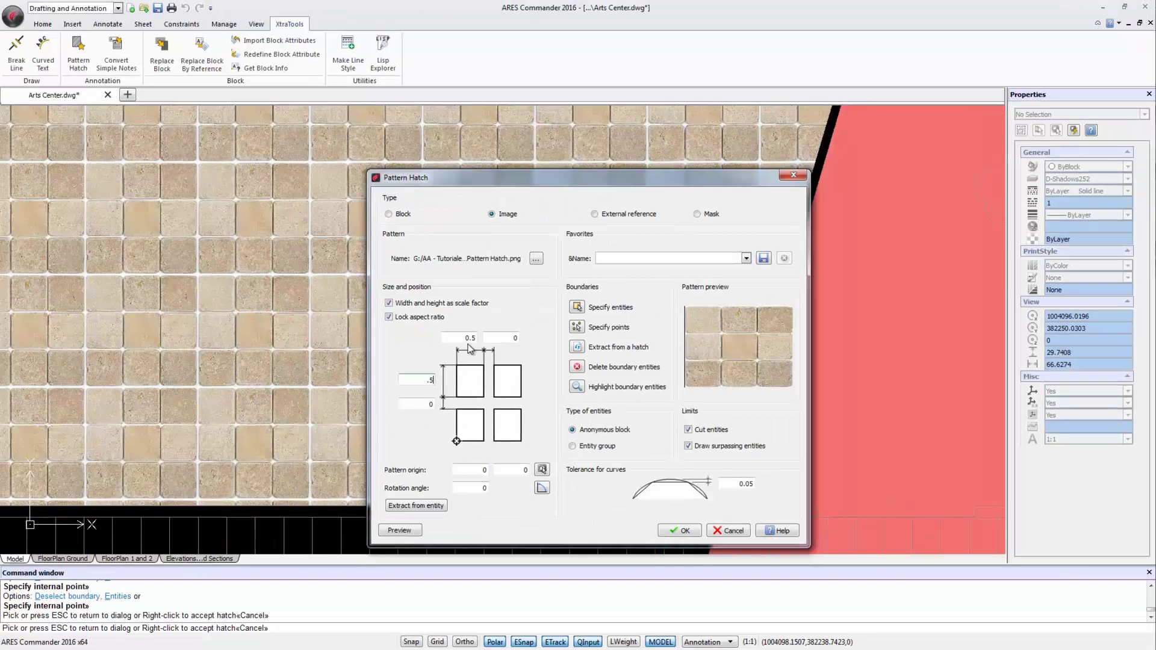
left_click(407, 531)
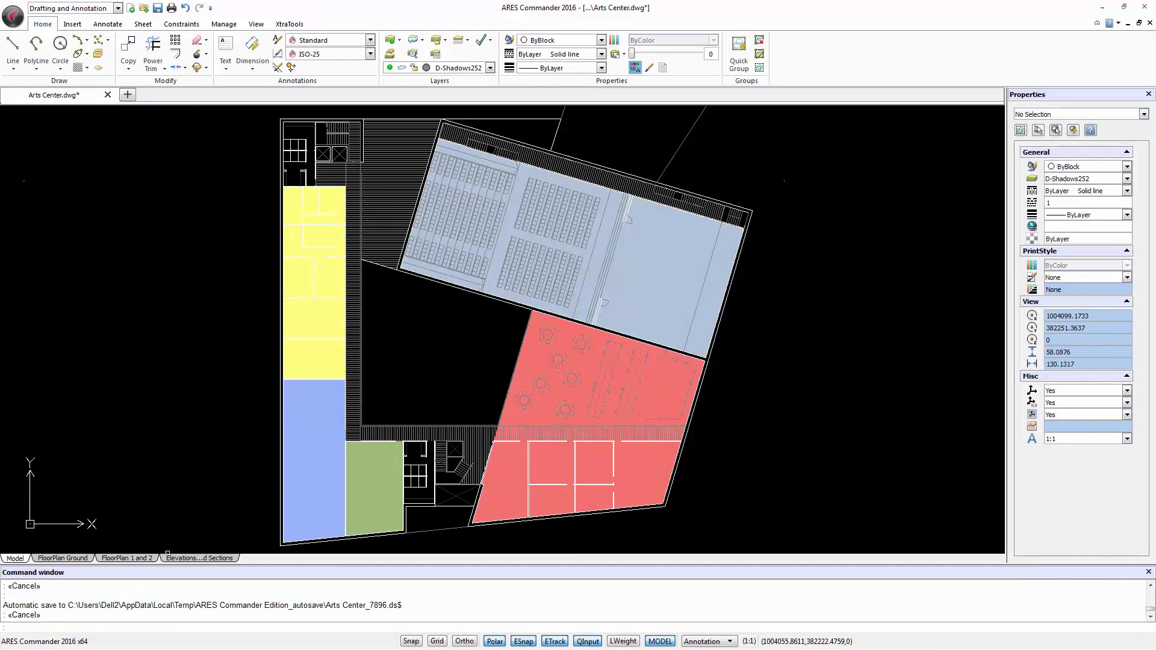
Step: Draw a rectangle from a corner in the empty area with size @1.5,1.5
left_click(428, 358)
left_click(36, 68)
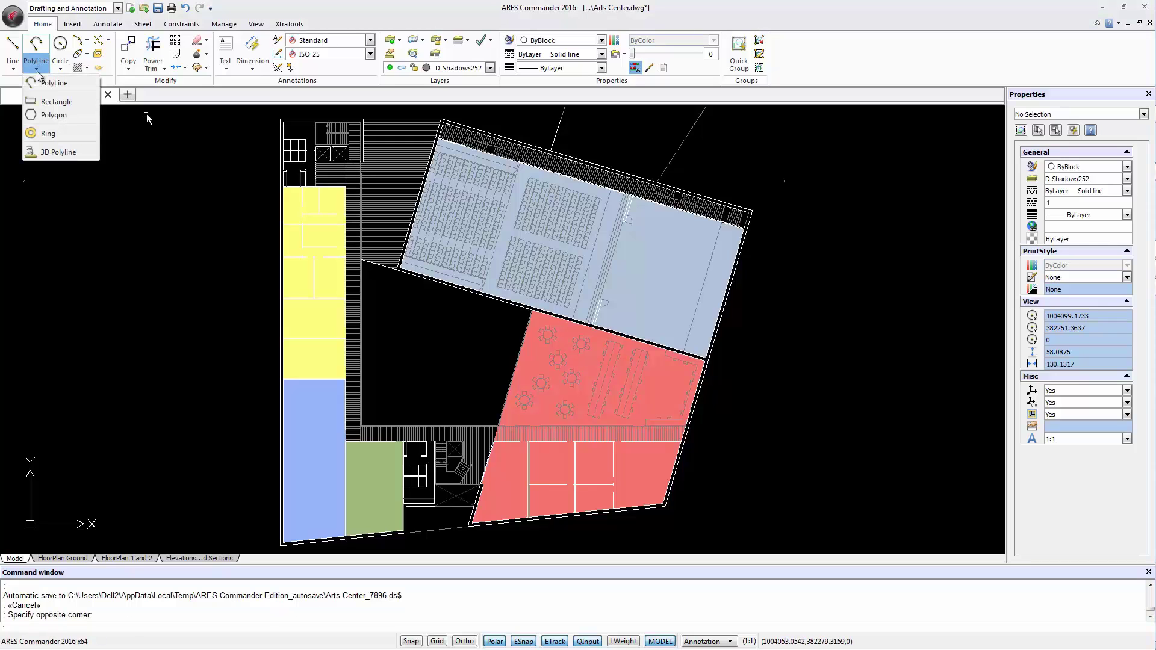
left_click(57, 102)
left_click(417, 369)
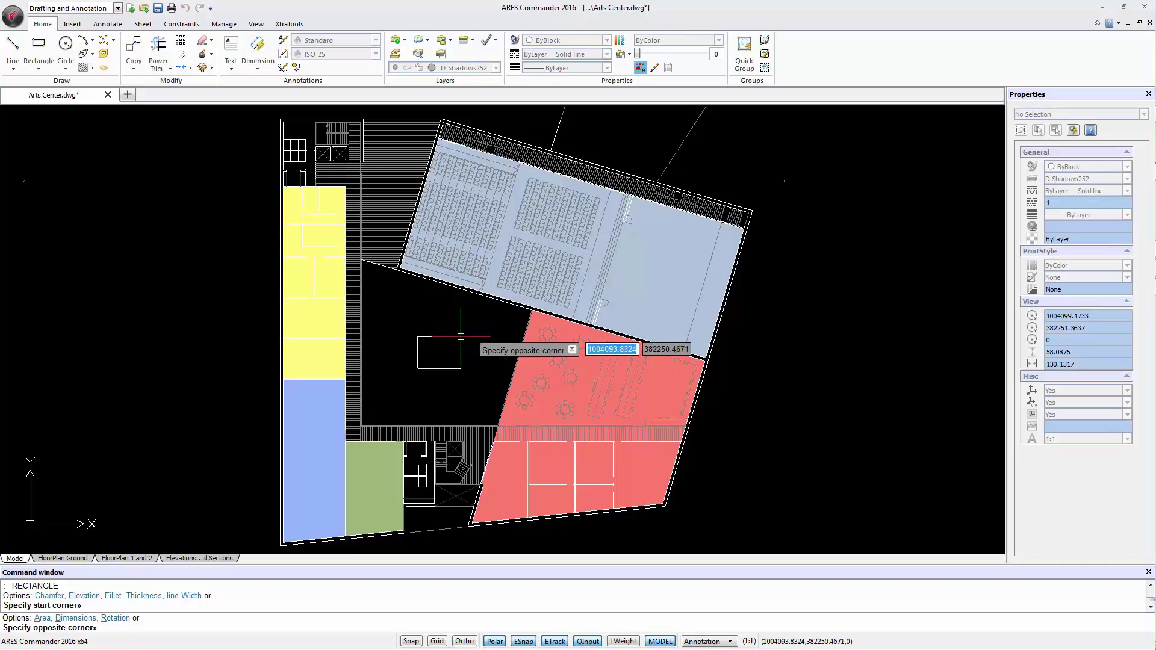
type("@1.5")
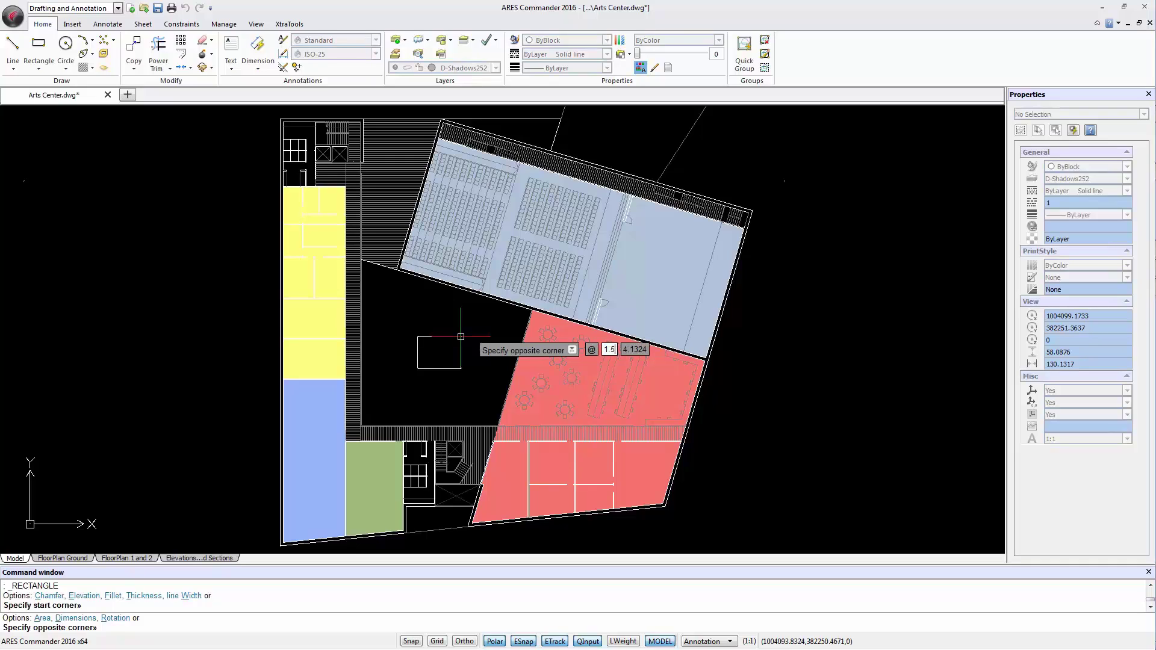
key("Tab")
type("1.5")
key("Return")
scroll(423, 362, "up", 10)
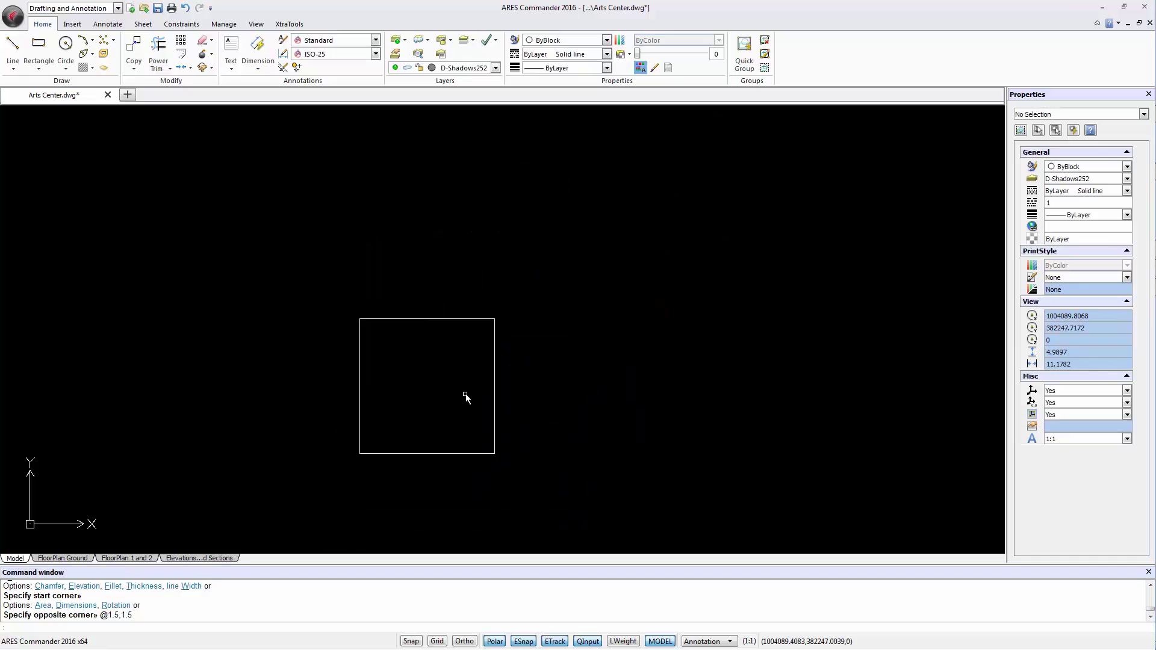
Step: Offset the square 0.2 inward to create a second, inner square
left_click(181, 54)
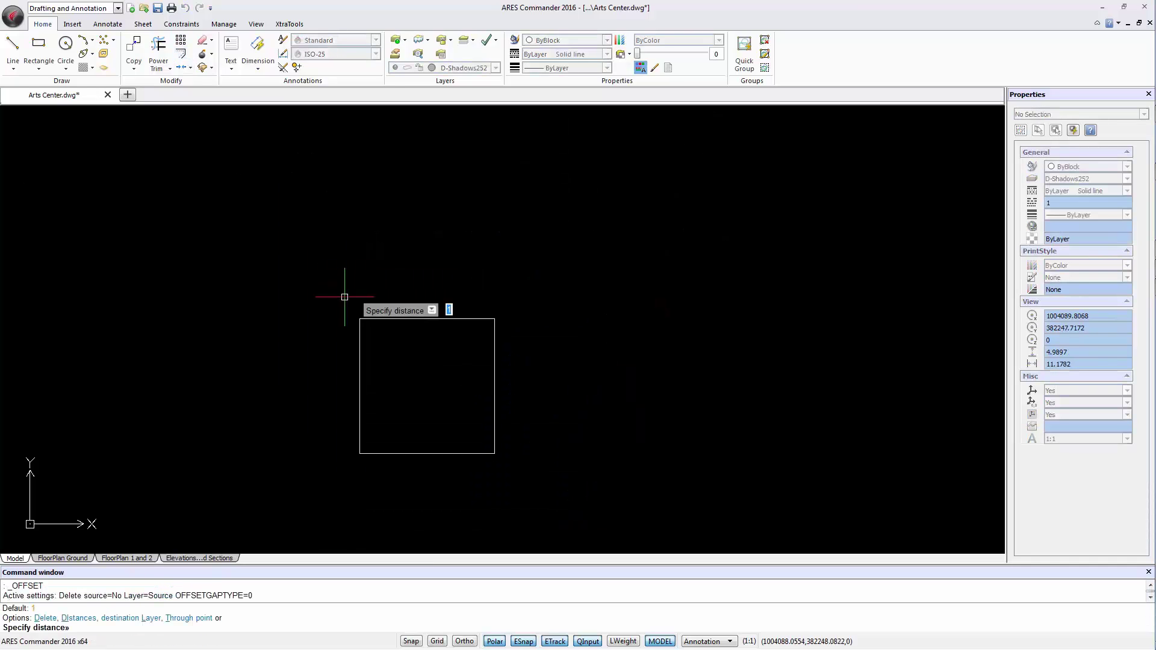
type(".2")
key("Return")
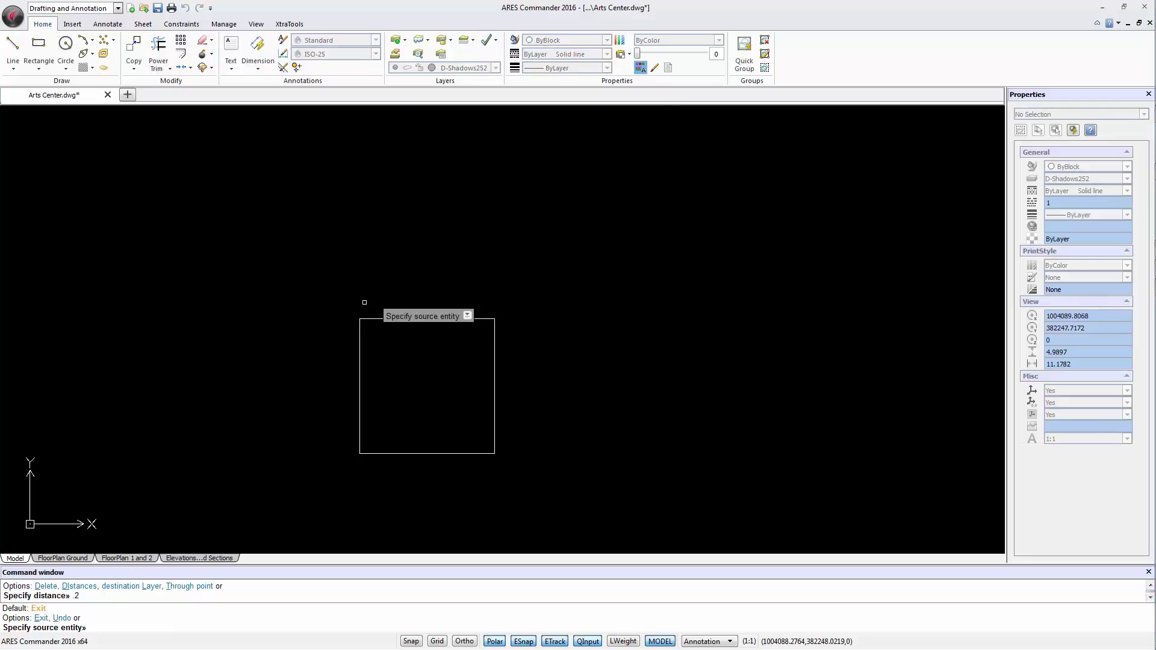
left_click(399, 319)
left_click(397, 348)
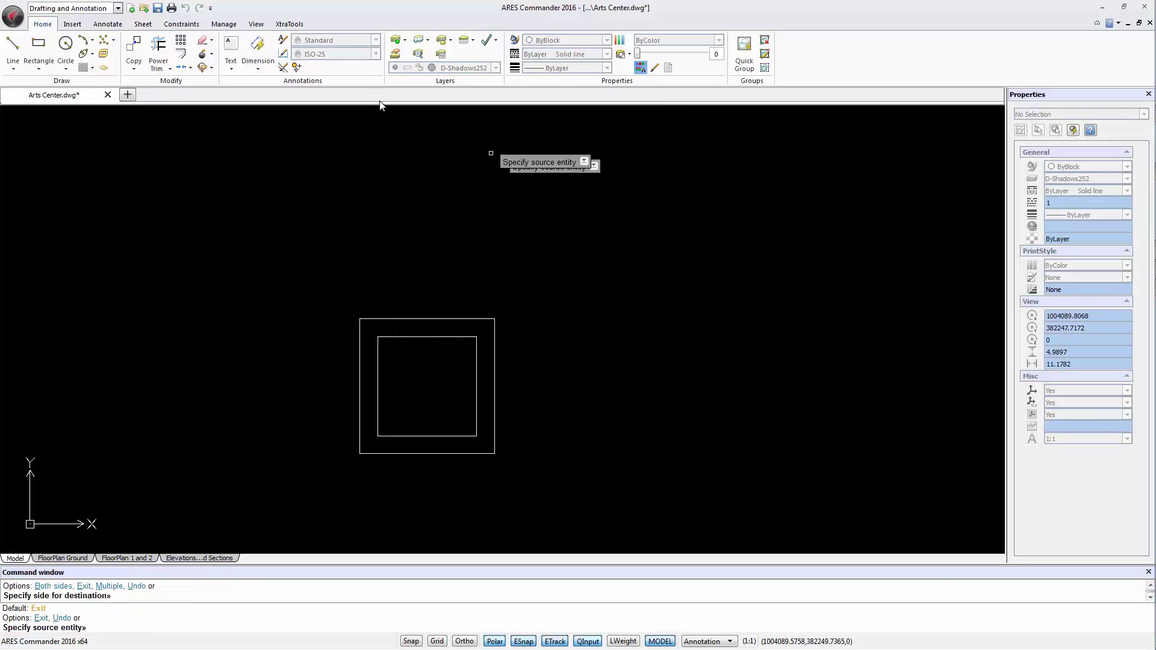
Step: Offset the inner square 0.1 inward to create a third, smallest square
left_click(181, 53)
type(".1")
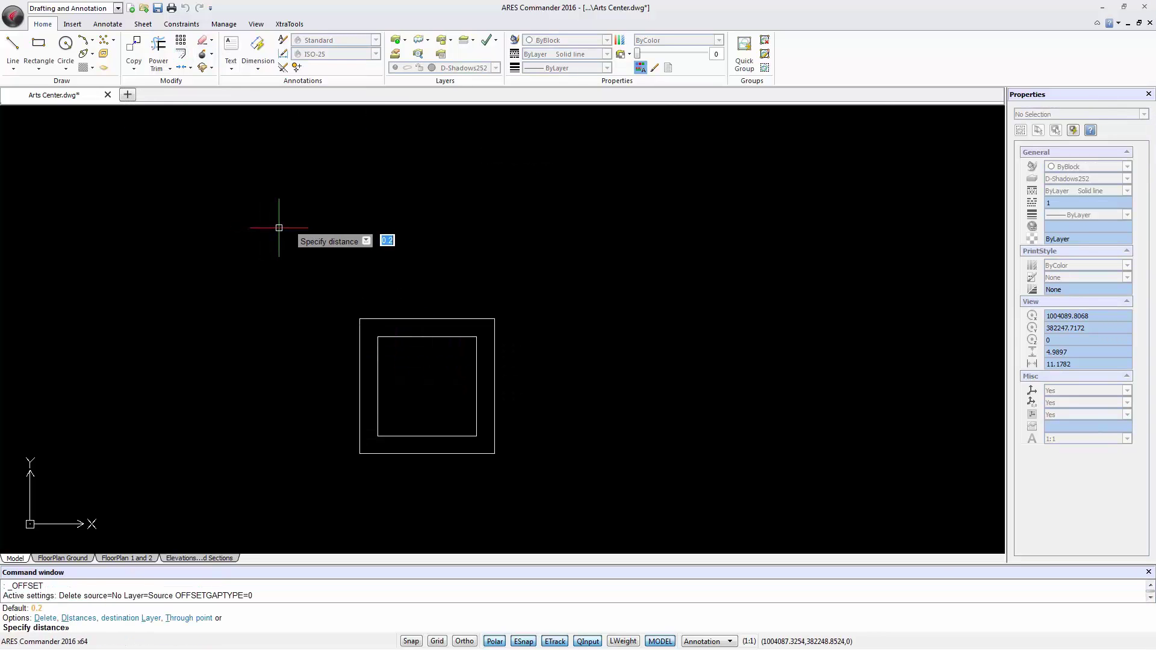
key("Return")
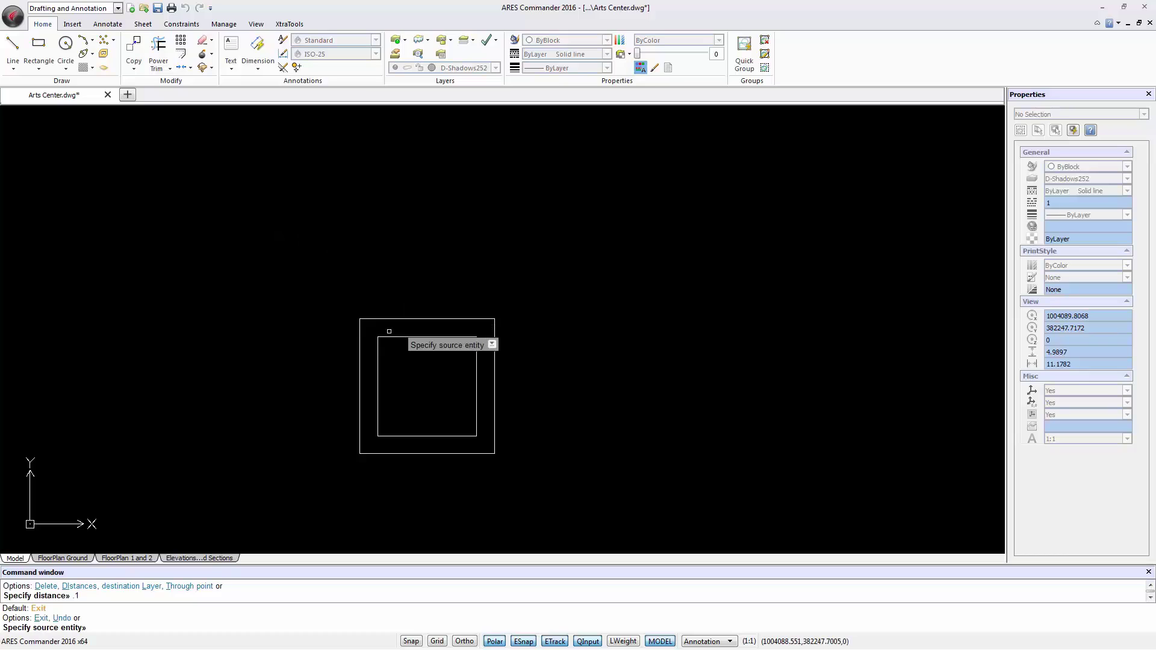
left_click(386, 337)
left_click(418, 387)
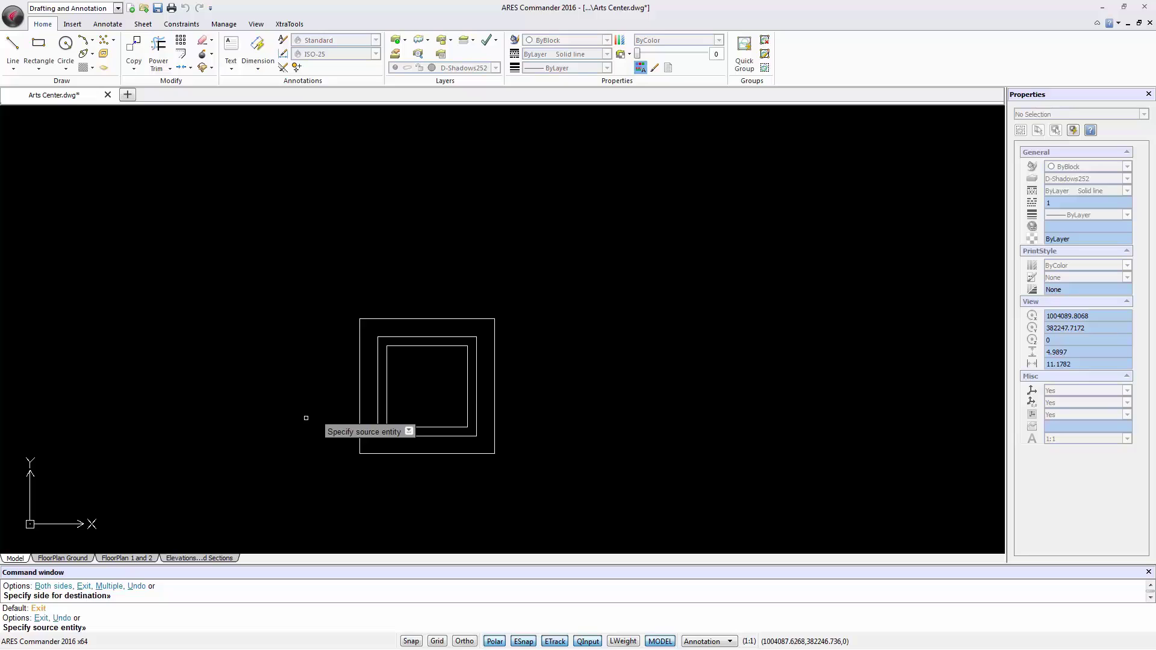
key("Escape")
key("Escape")
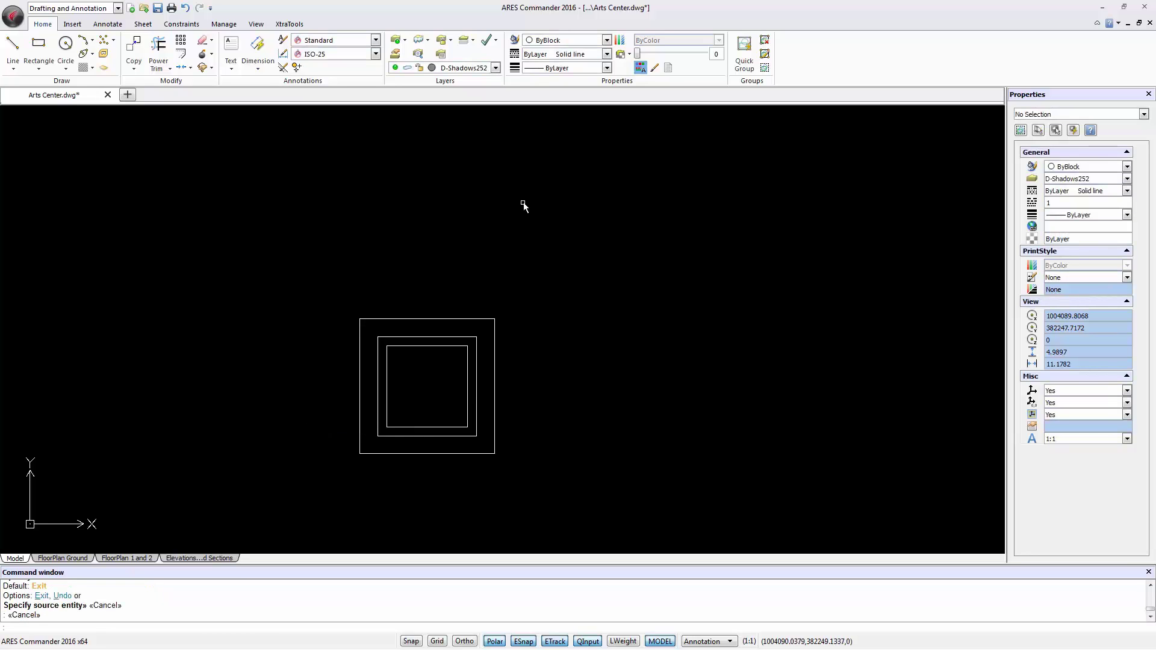
Step: Start a block definition named Ceramic01 with the description 'Ceramic 105x150cm'
type("b")
key("Return")
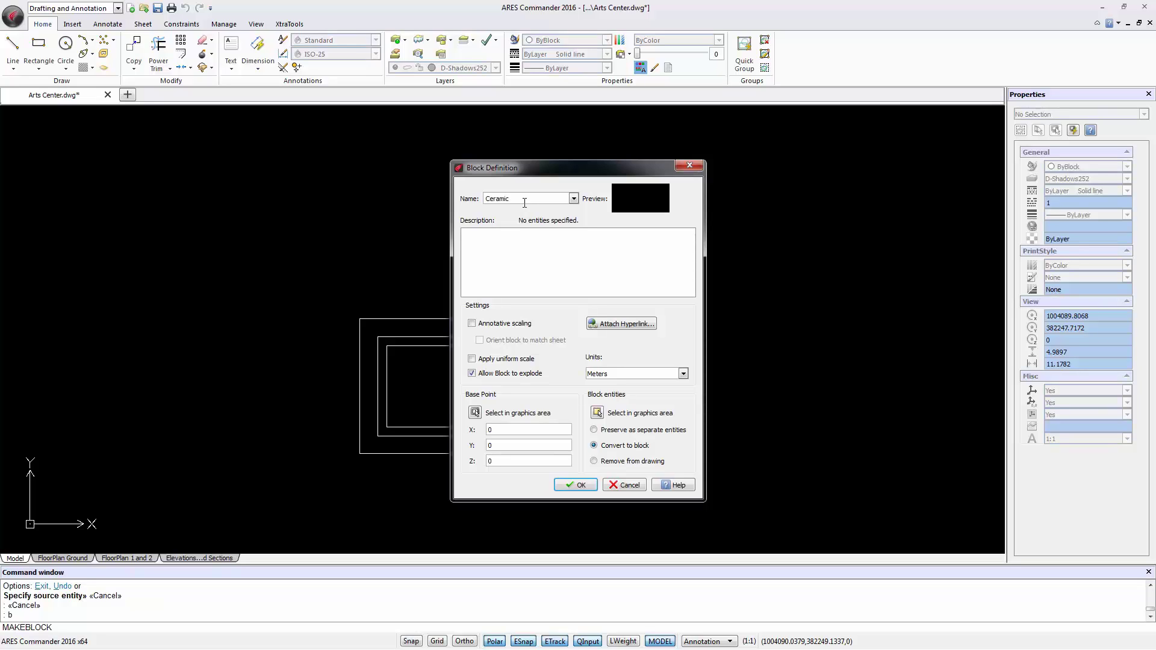
left_click(519, 246)
type("Ceramic 105x150cm")
Step: Set the base point, window-select the three squares, remove them from the drawing, and create the block
left_click(475, 413)
left_click(361, 454)
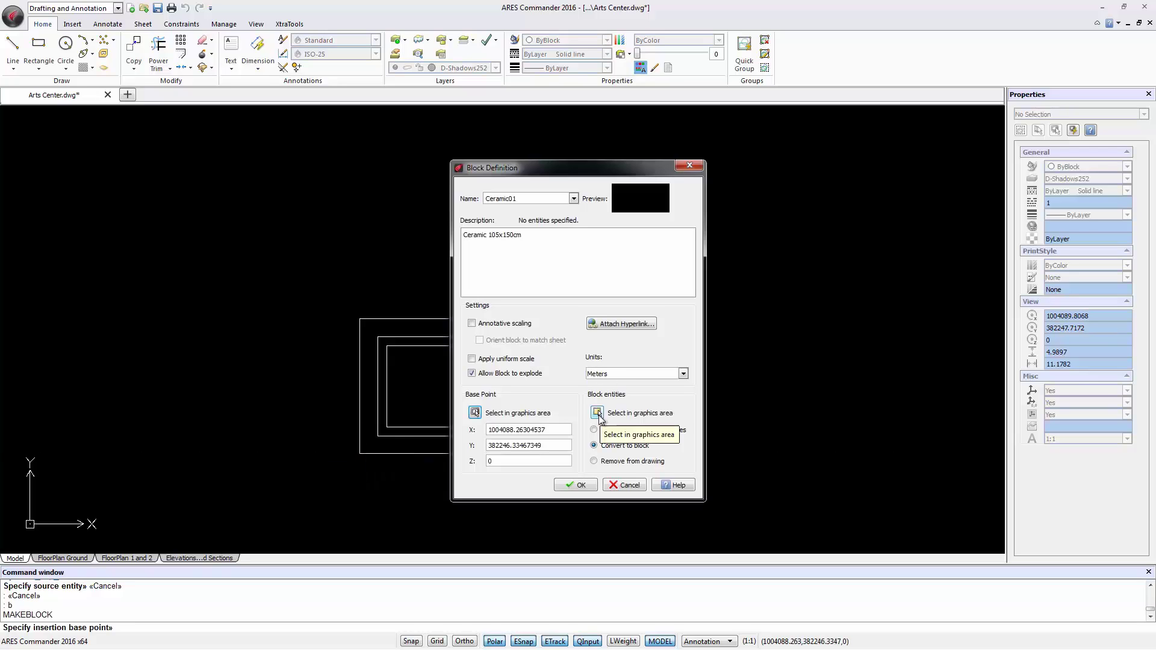
left_click(598, 413)
left_click(347, 304)
left_click(527, 467)
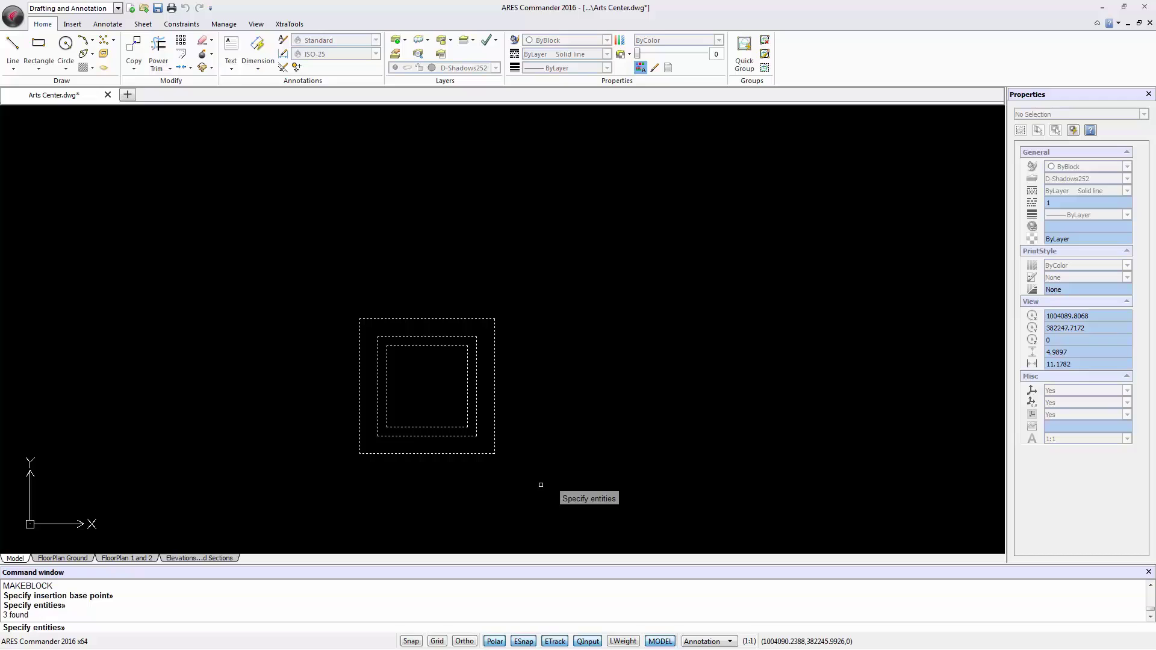
key("Return")
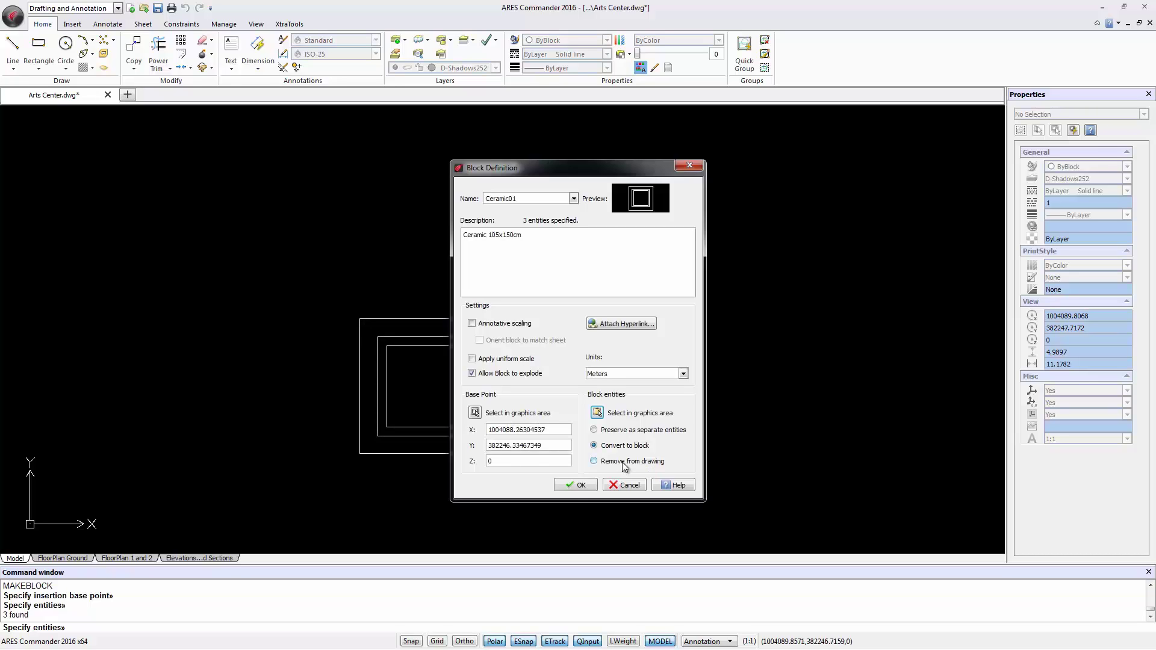
left_click(624, 462)
left_click(571, 486)
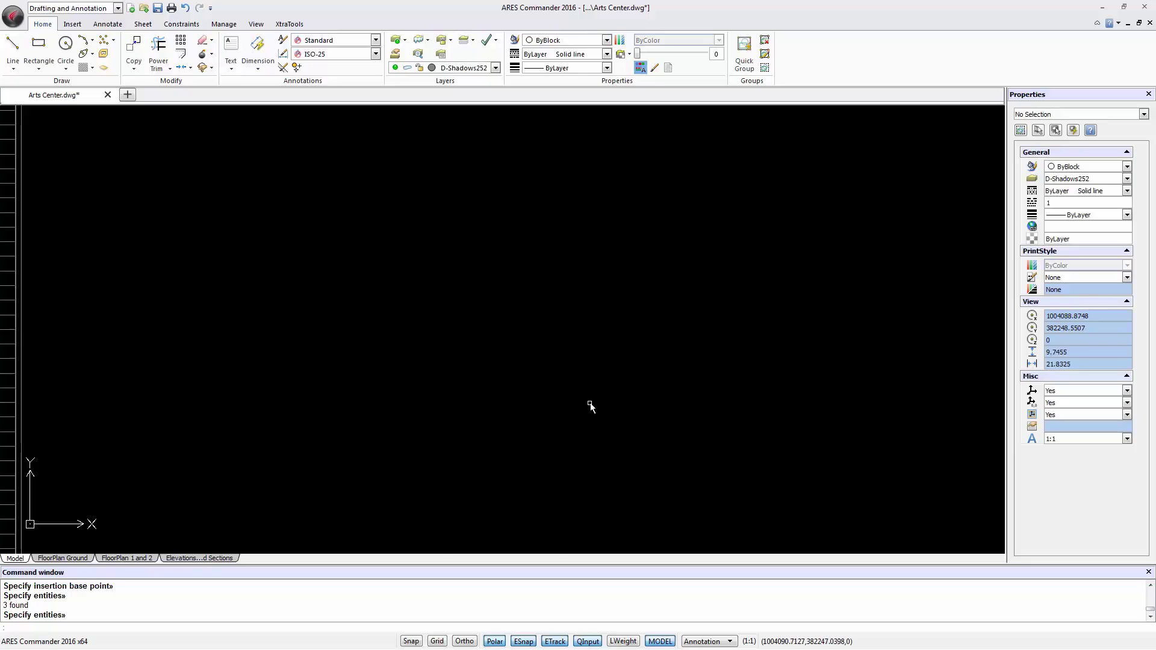
Step: Start a new Pattern Hatch with Ceramic01 as its block pattern and begin picking the fill area
scroll(500, 386, "down", 5)
left_click(293, 27)
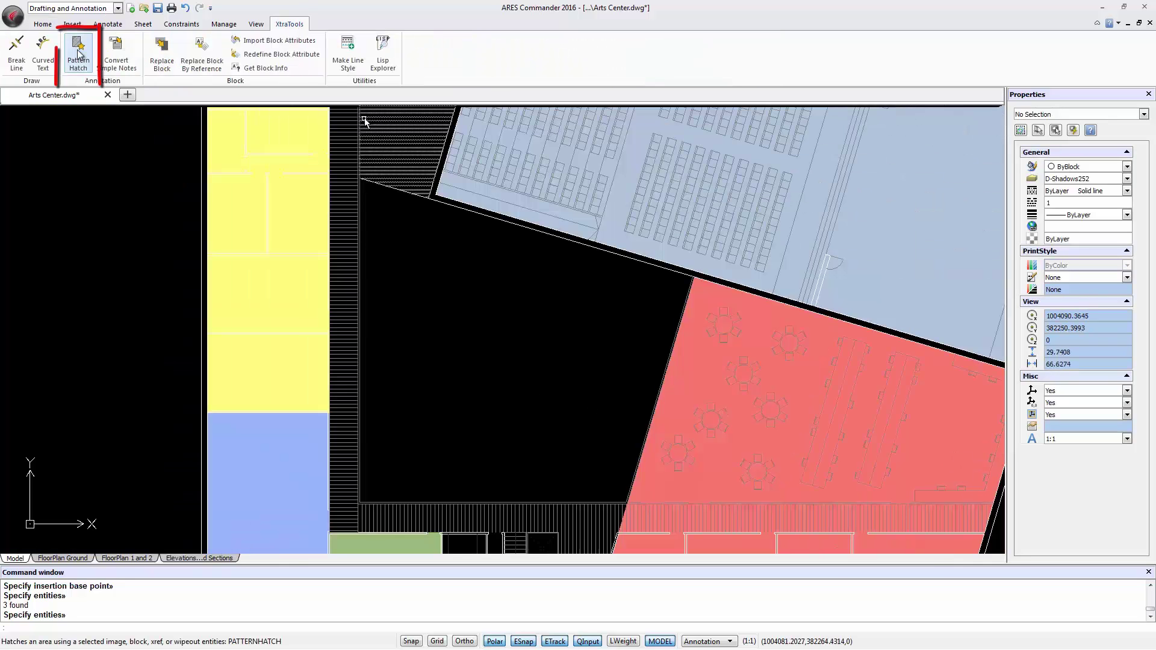
left_click(78, 54)
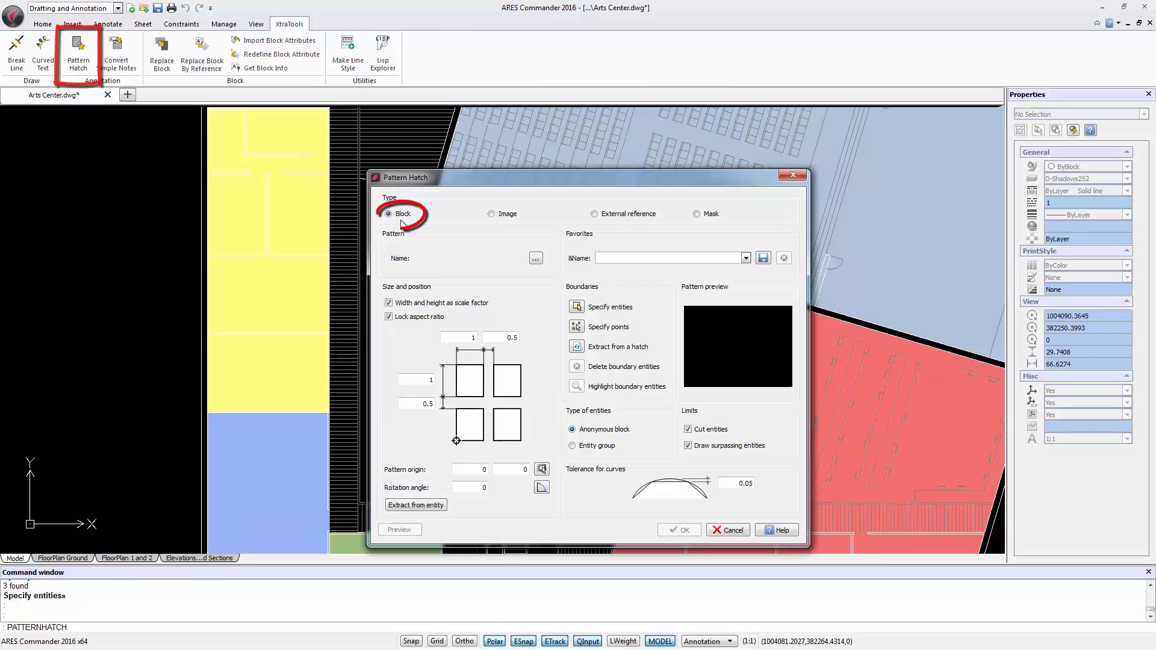
left_click(536, 259)
left_click(533, 332)
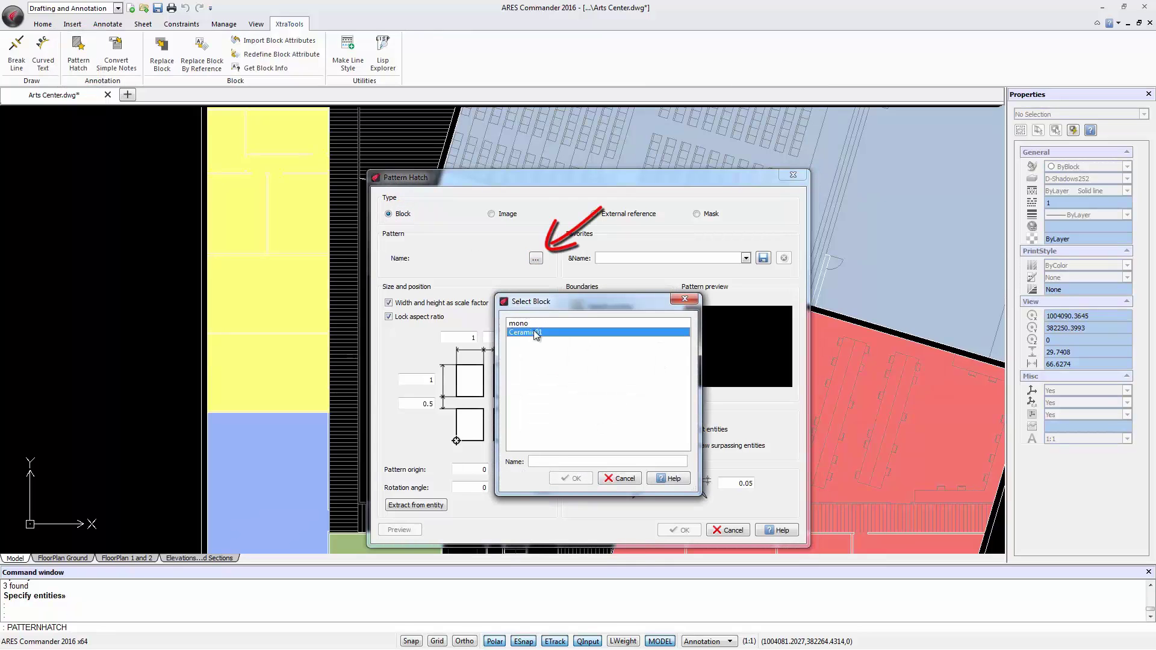
left_click(572, 479)
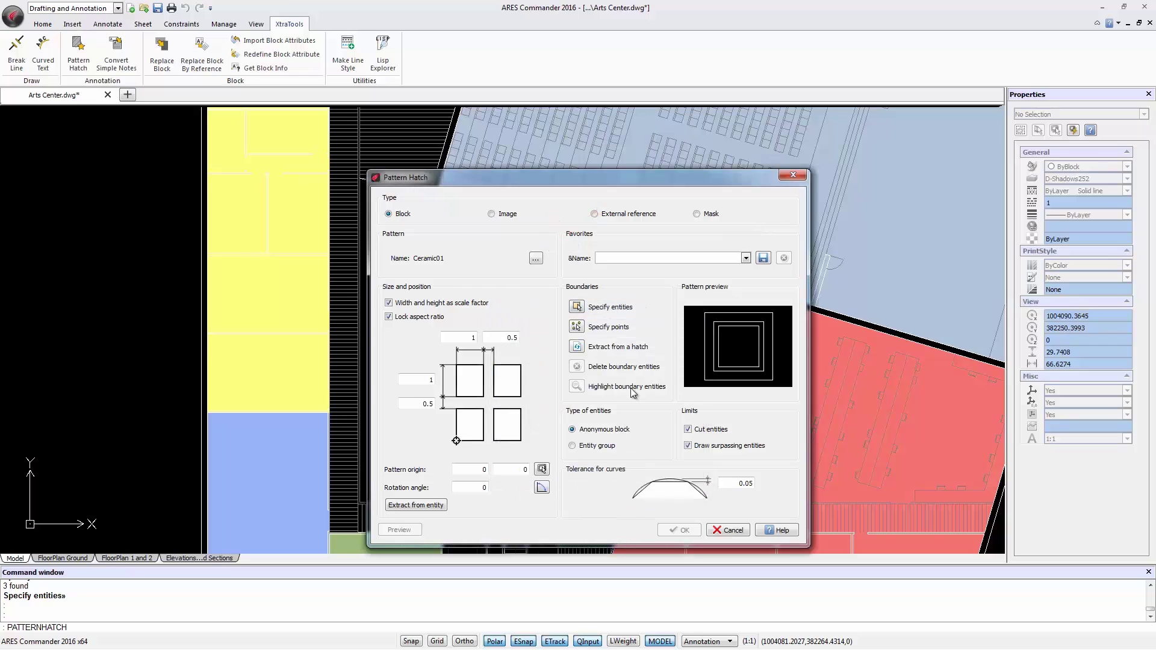
left_click(577, 327)
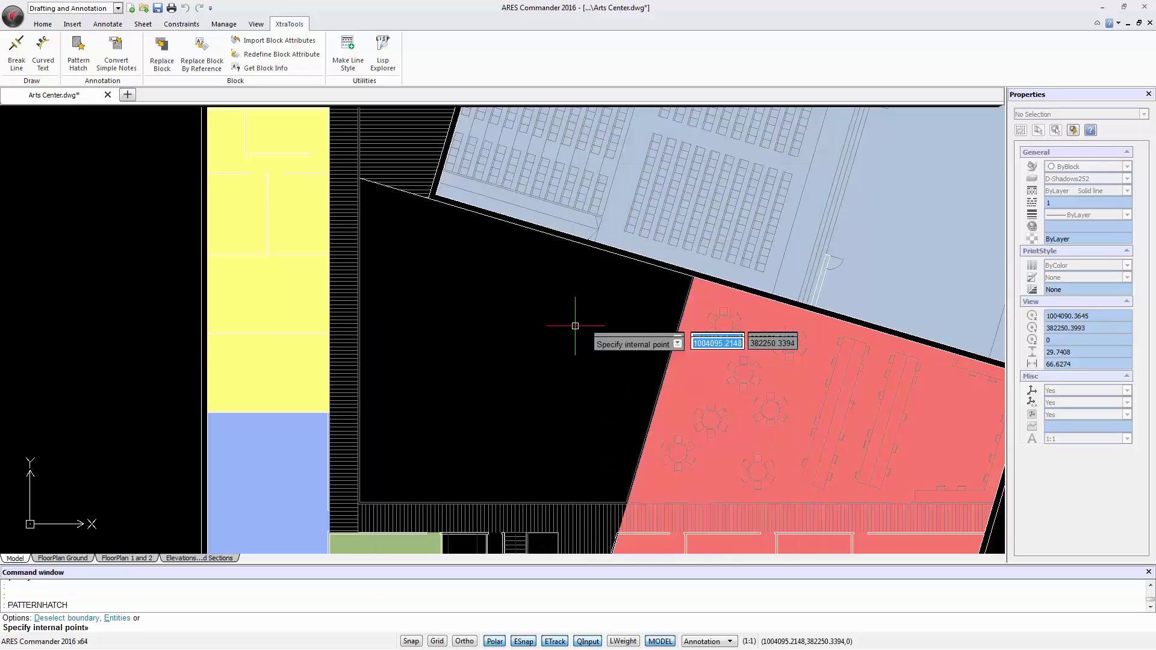
Step: Change the Ceramic01 tile spacing from 0.5 to 0 and preview the hatch in the floor area
key("Escape")
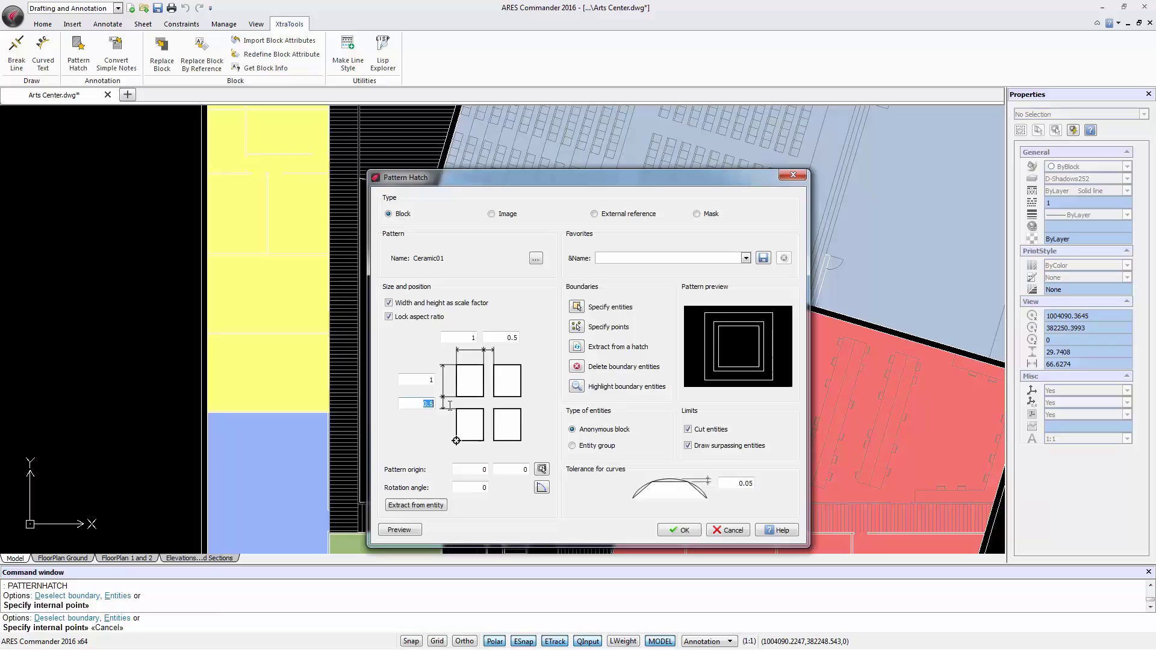
double_click(510, 337)
type("0")
left_click(400, 530)
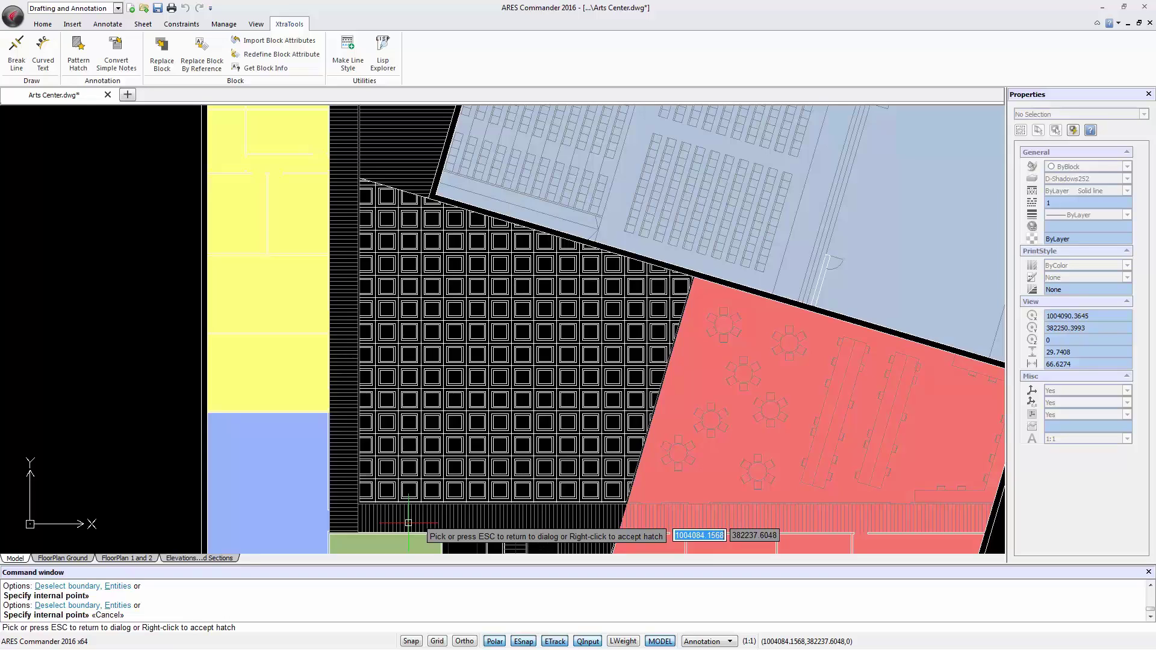
left_click(560, 348)
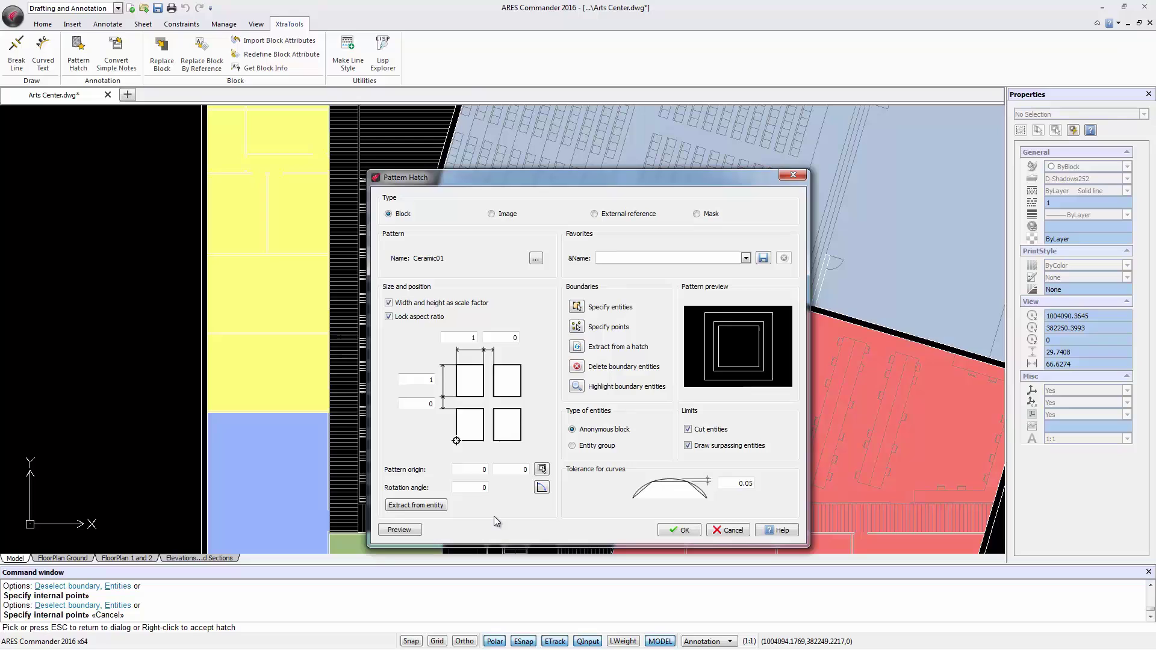
Step: Change the pattern rotation angle from 114 to 147 degrees
left_click(542, 487)
left_click(454, 352)
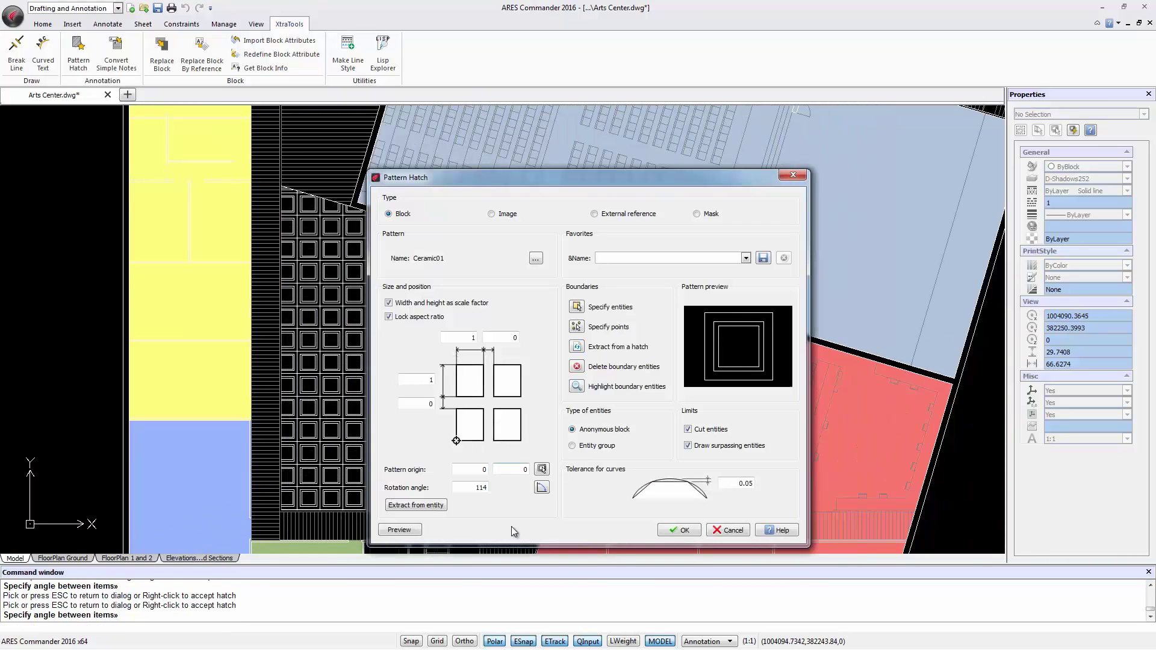
double_click(474, 486)
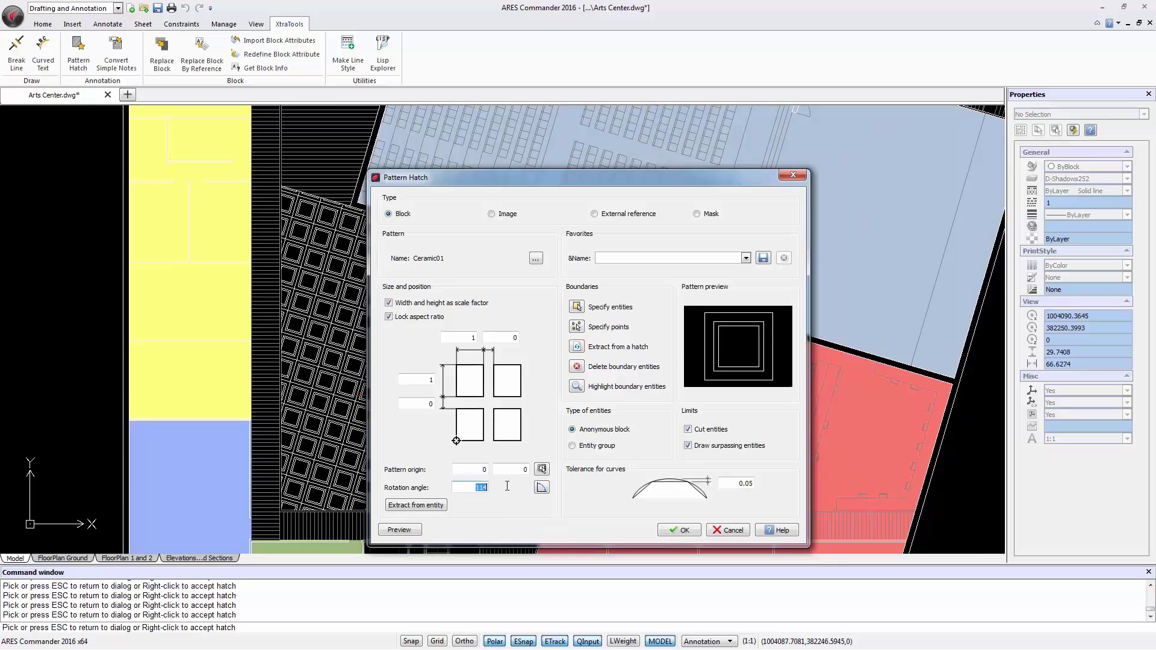
type("147")
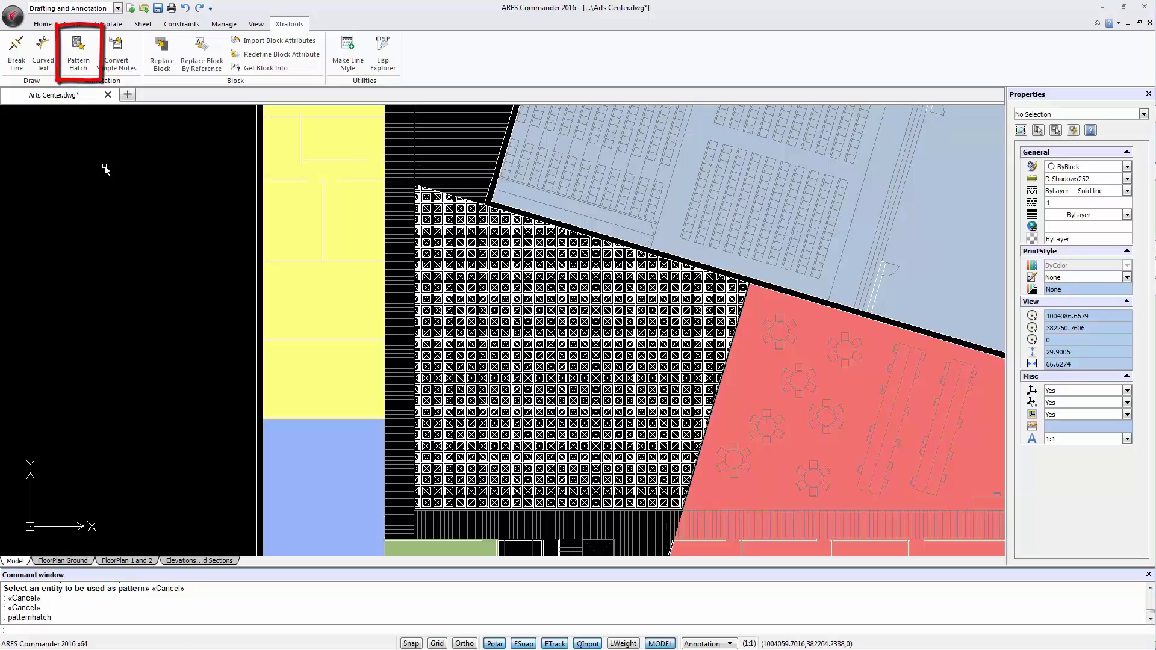
Step: Start Pattern Hatch again from the XtraTools tab
left_click(79, 65)
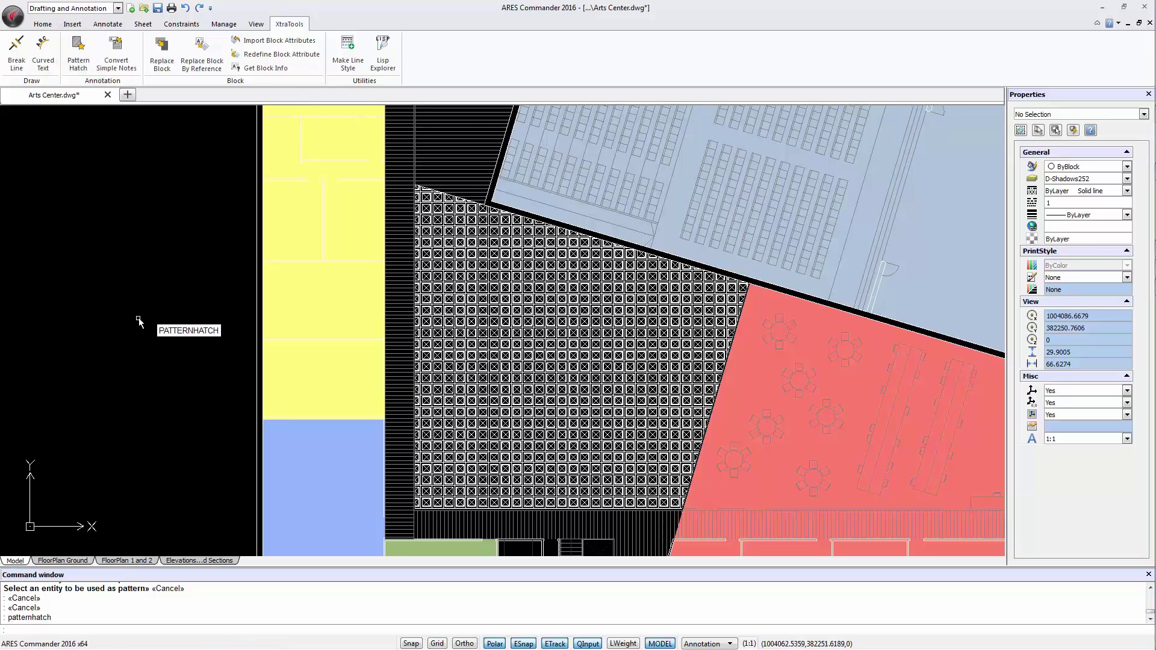